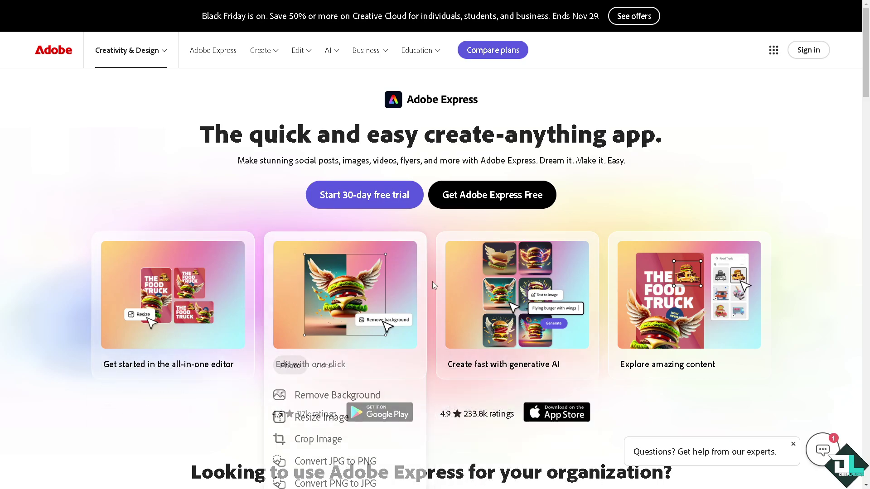
Step: Bring up the Adobe sign-in page with email, Google, Facebook and Apple options
mouse_move(443, 287)
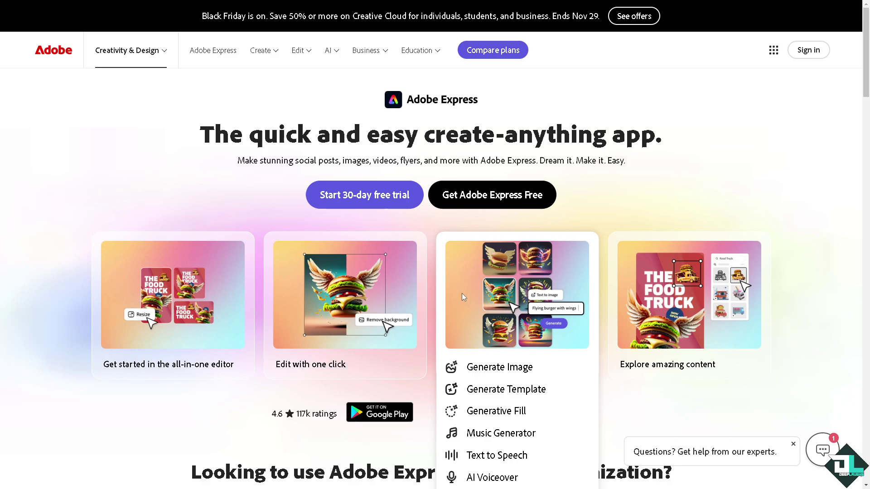
mouse_move(618, 295)
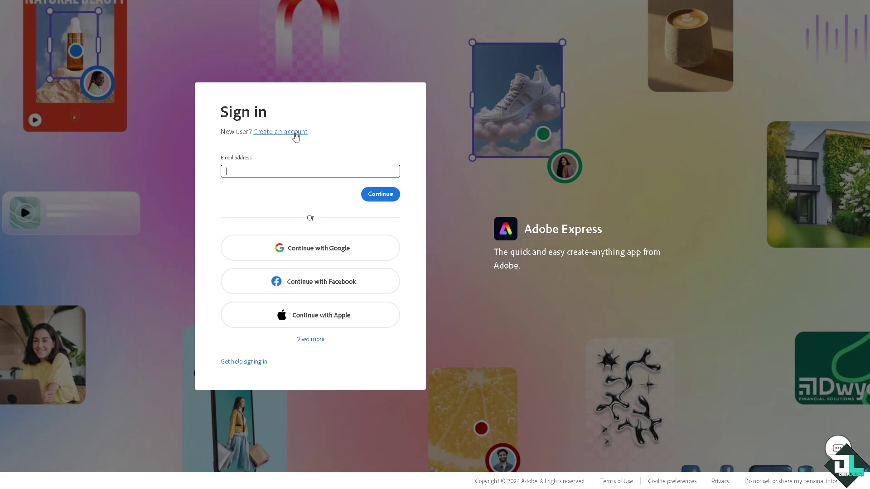
Step: Start creating a new Adobe account and arrive at the Adobe Express home page
click(295, 132)
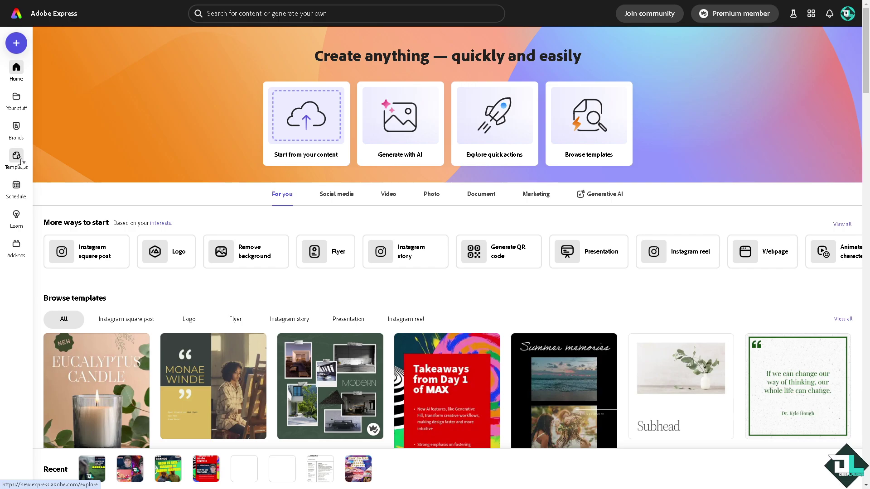
Step: Rerun the 'education' template search and narrow it to 'high education' (9,377 results)
click(21, 163)
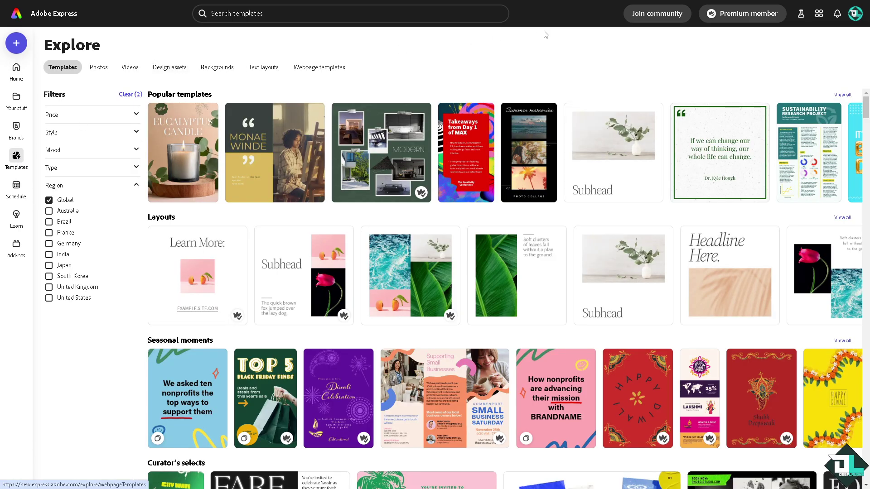
click(275, 12)
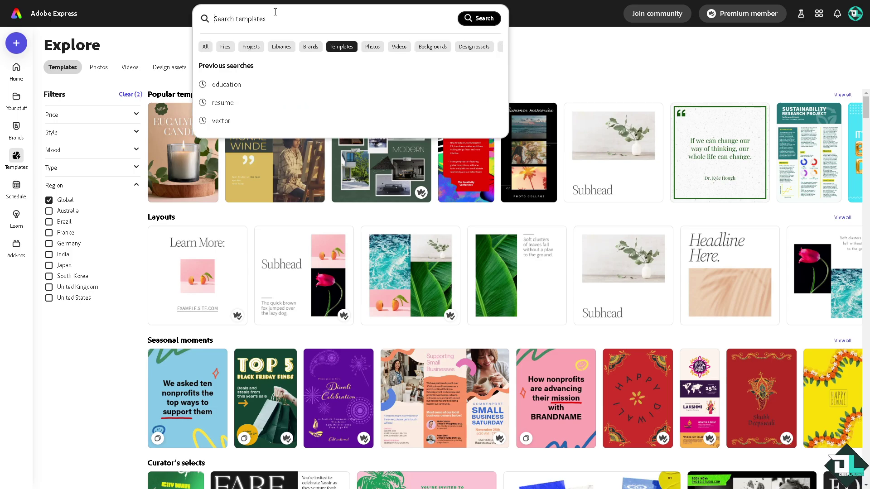
click(234, 86)
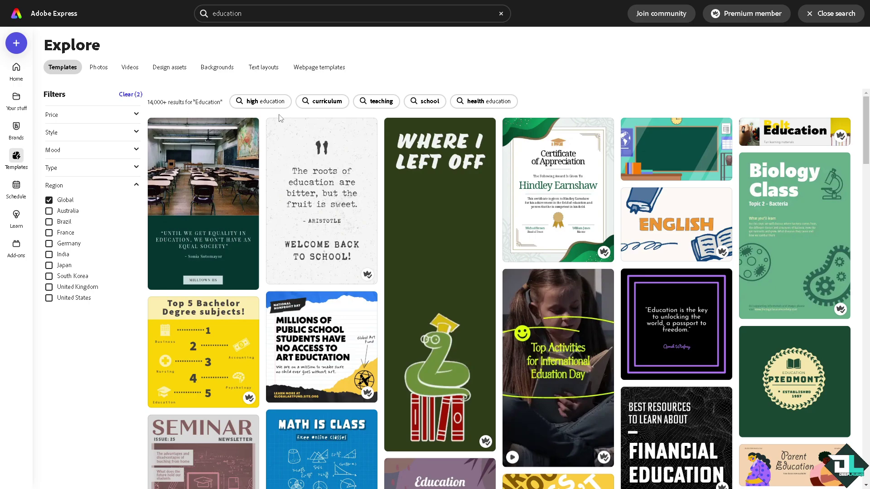
click(262, 102)
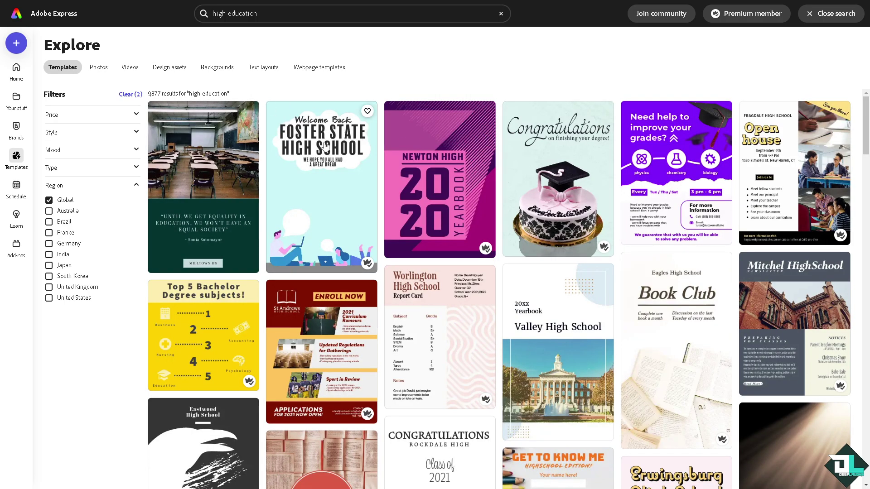
scroll(295, 217, down, 3)
scroll(295, 217, down, 2)
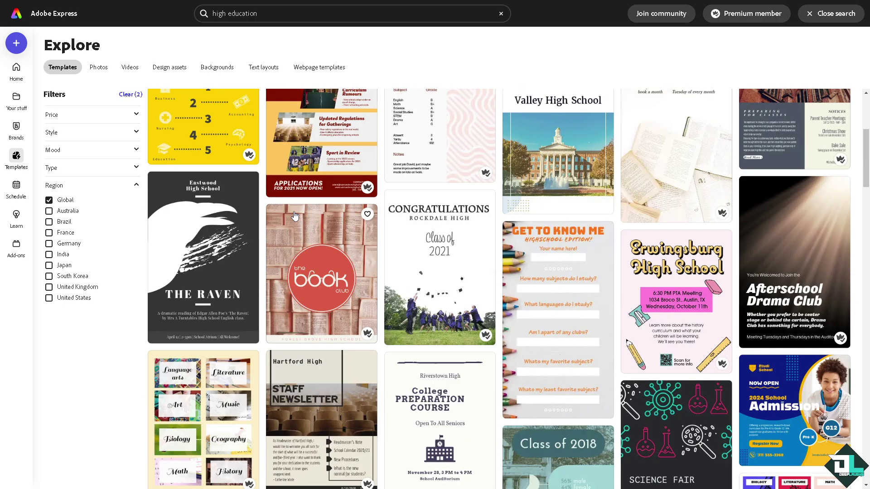
scroll(294, 216, up, 2)
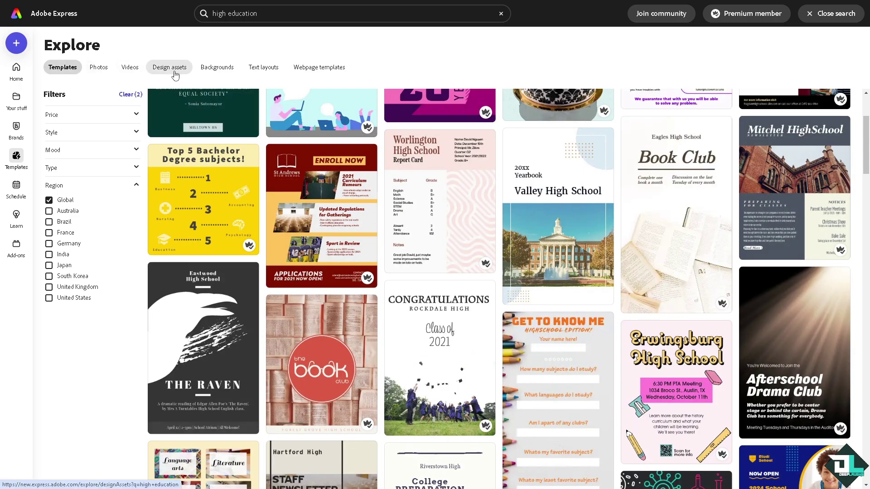
click(128, 68)
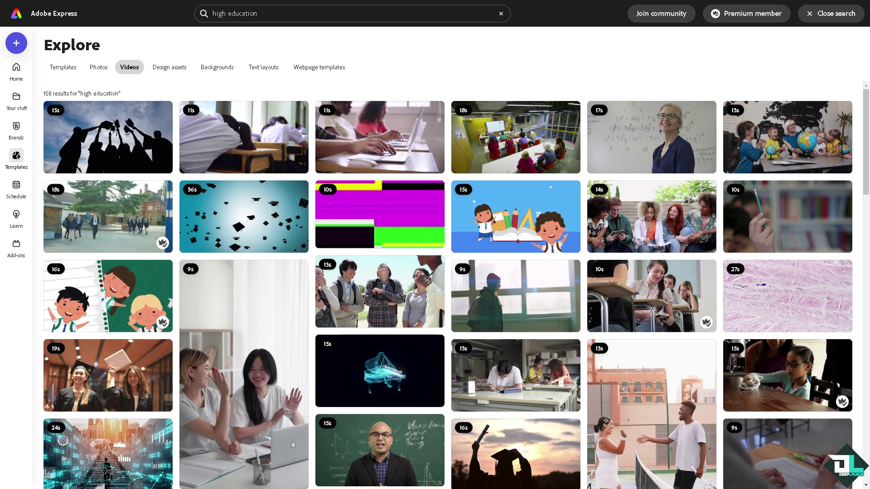
click(97, 68)
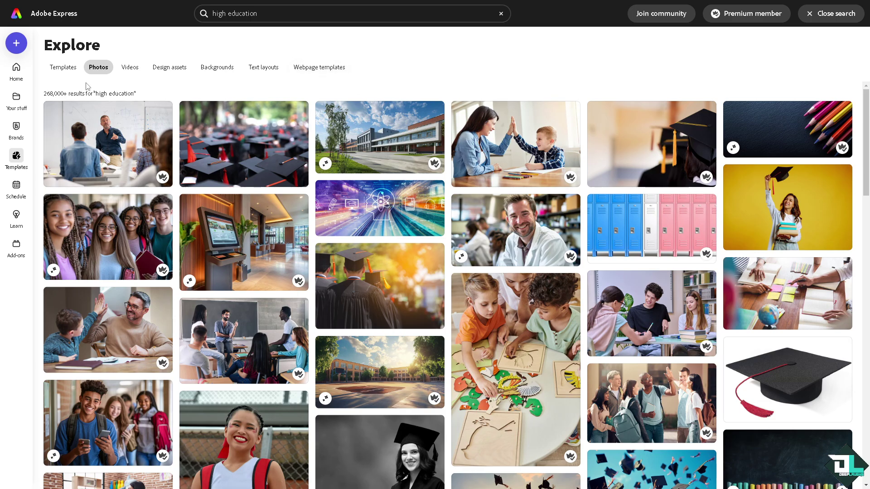
Step: Preview the Red Blue Retro School Subject Label Sheets template after dismissing the Multicolored one
click(68, 68)
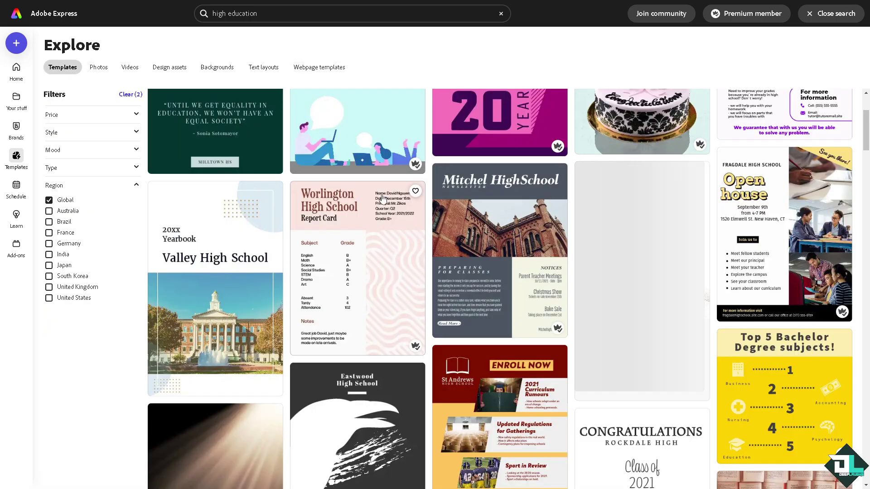
scroll(509, 230, down, 9)
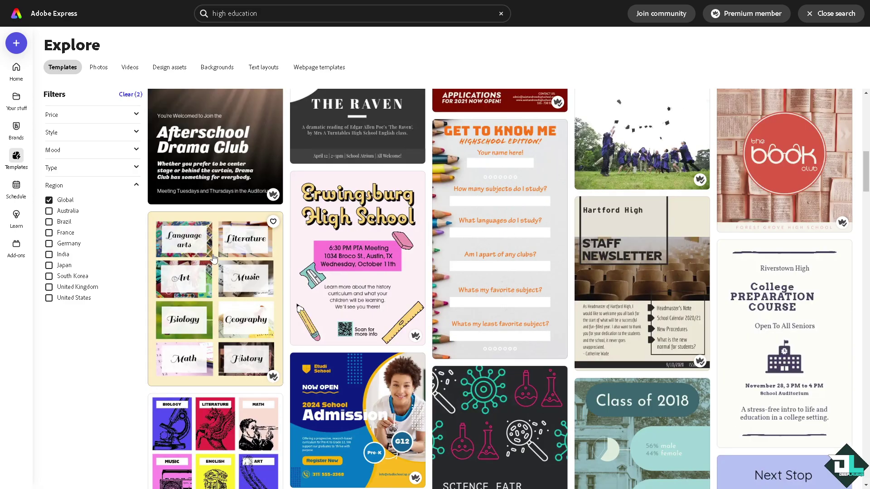
scroll(213, 253, down, 1)
click(217, 235)
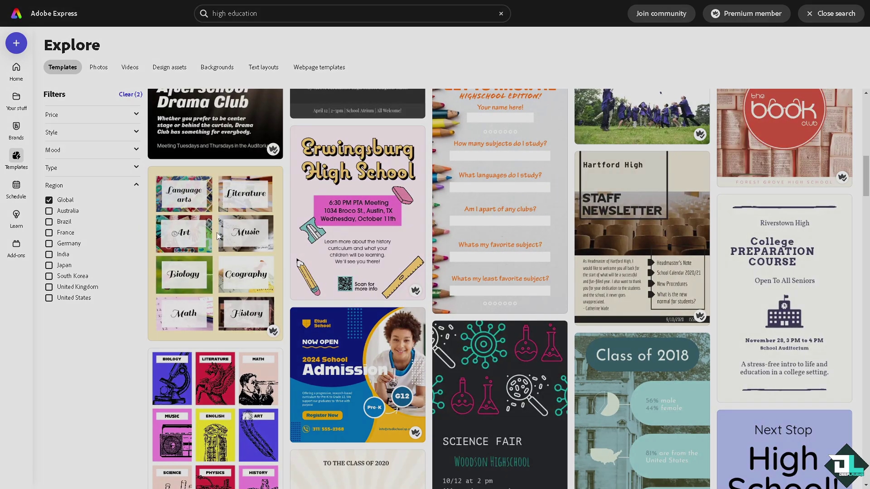
click(707, 77)
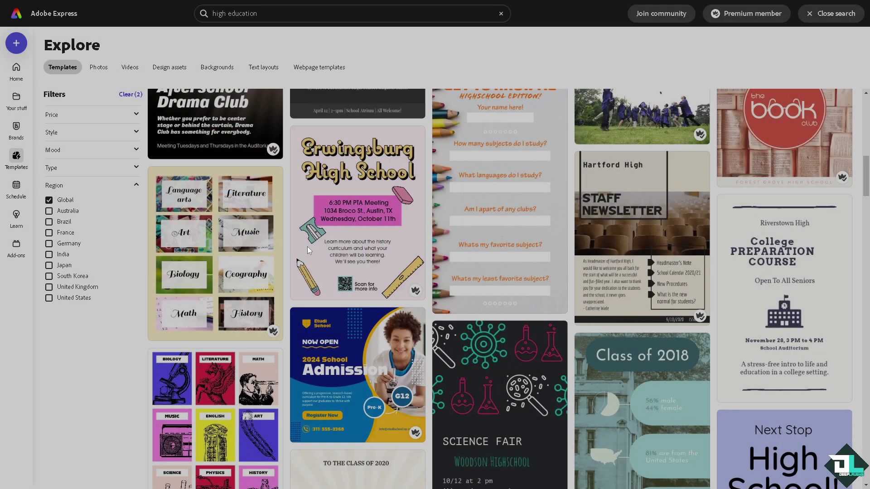
scroll(206, 380, down, 2)
click(207, 329)
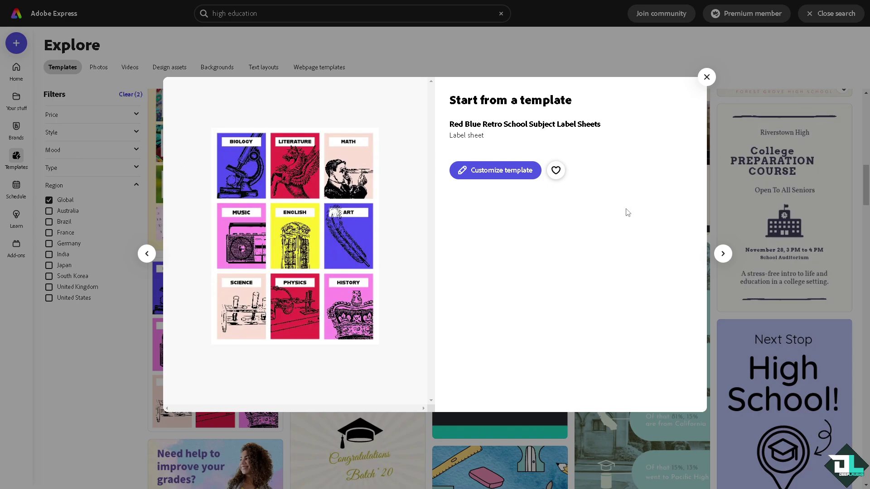
Step: Open the template in the editor and delete the microscope image from the Biology panel
click(479, 175)
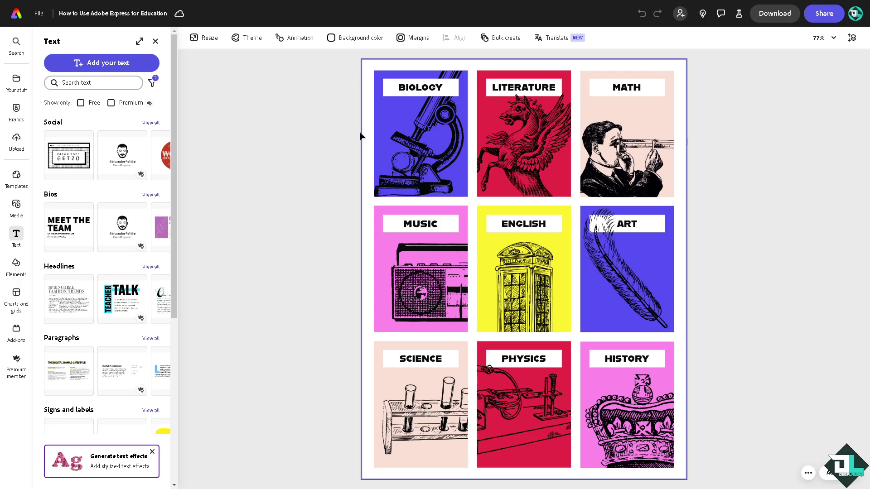
click(421, 144)
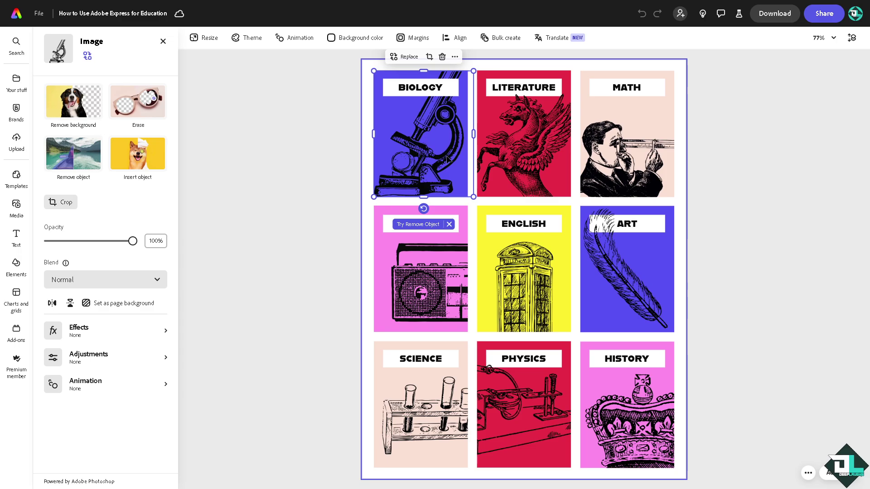
key(Delete)
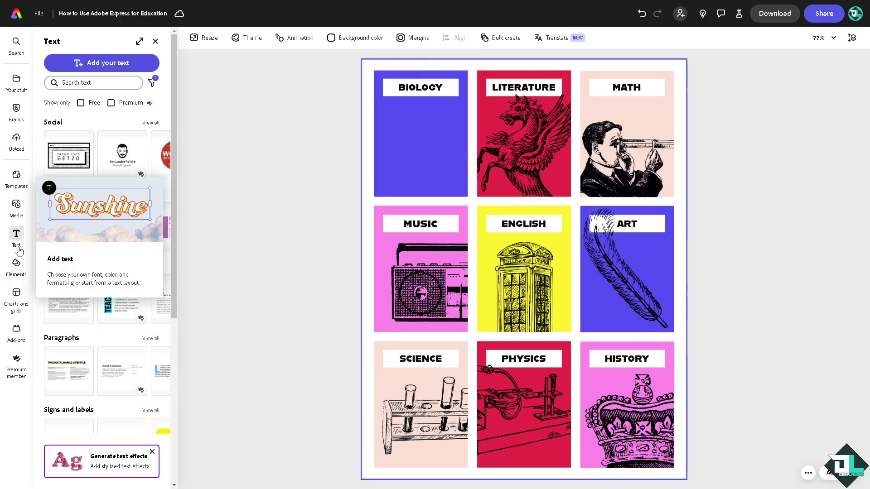
Step: Search Media stock videos for 'Biology', listing 751 results
click(17, 205)
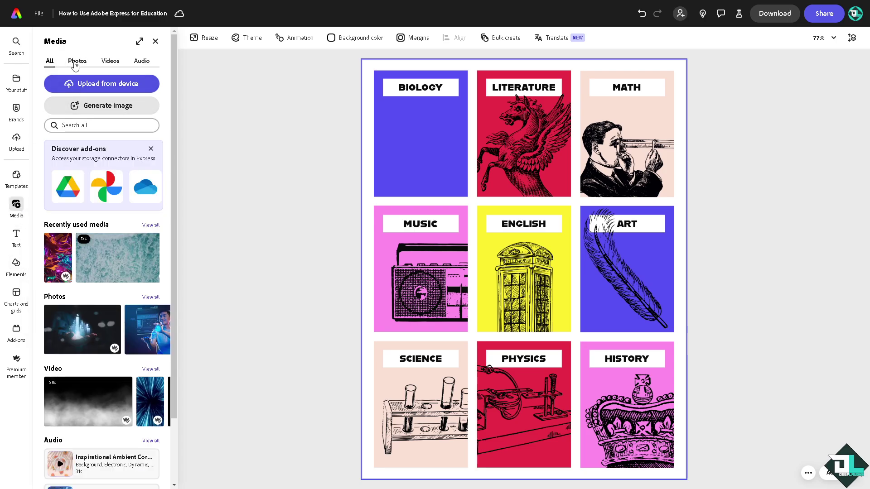
click(109, 62)
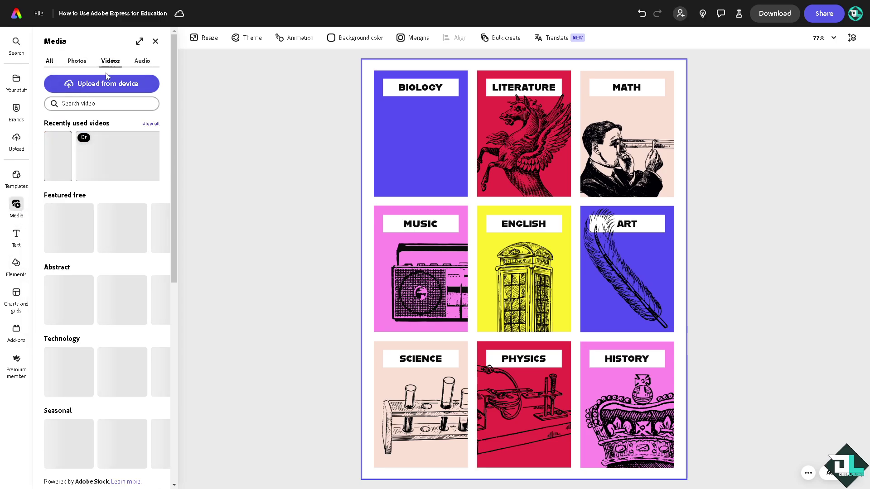
click(97, 103)
text(Biology)
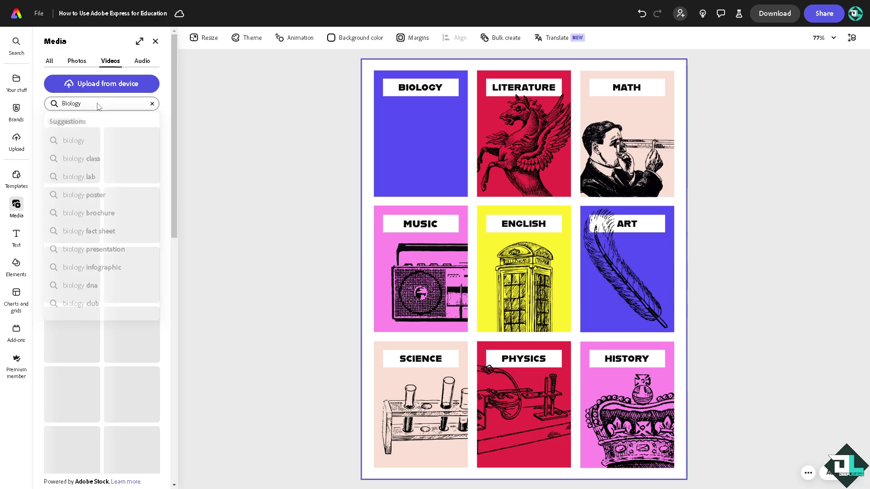
key(Return)
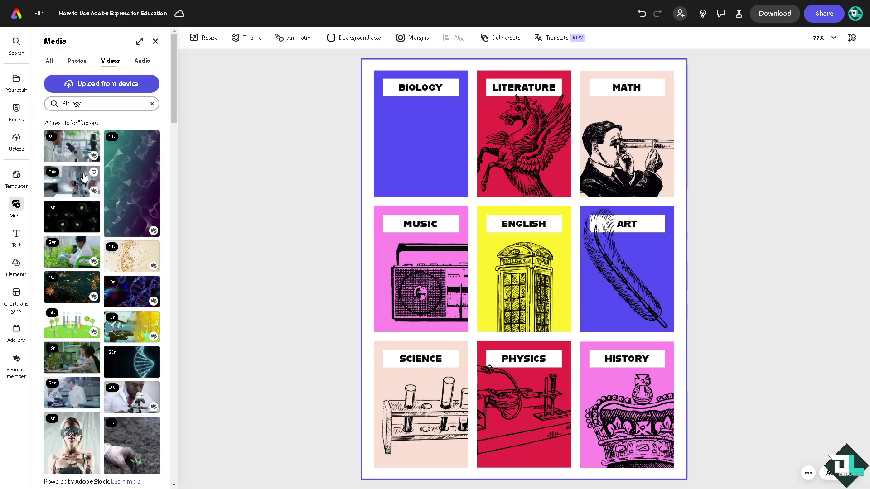
Step: Add the scientist Biology video and fit it centred inside the Biology panel
click(68, 151)
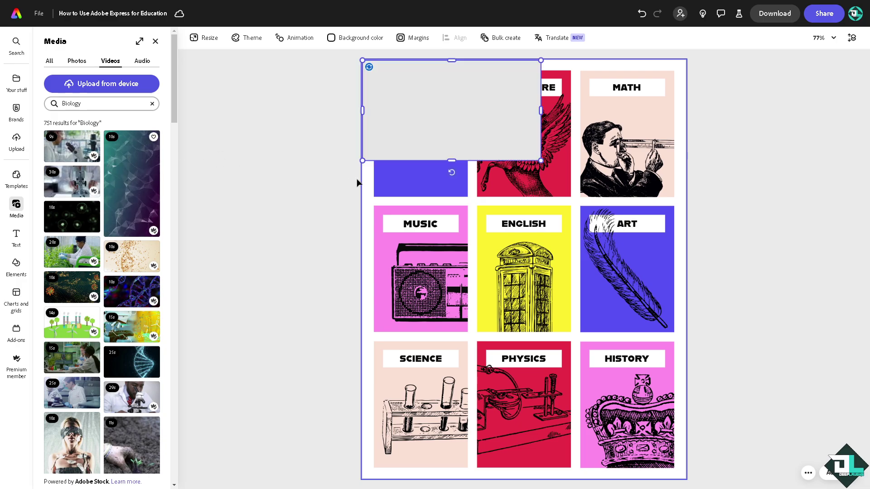
drag(542, 111, 451, 113)
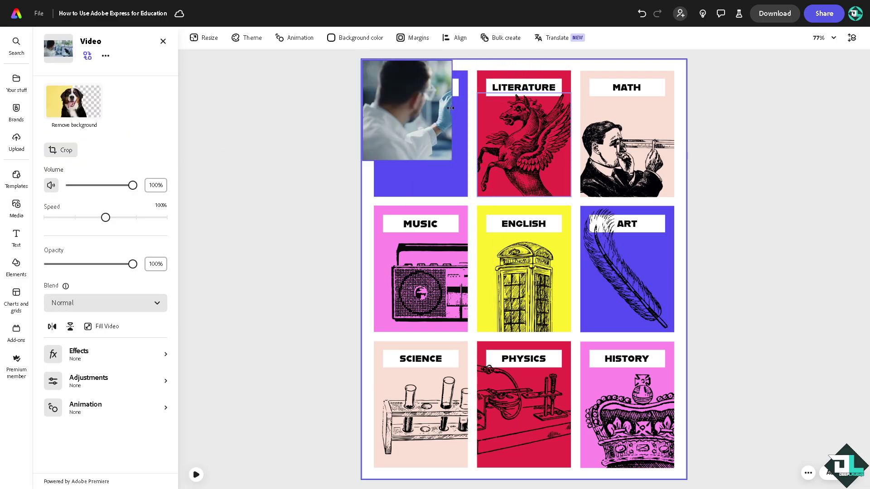
drag(380, 107, 392, 142)
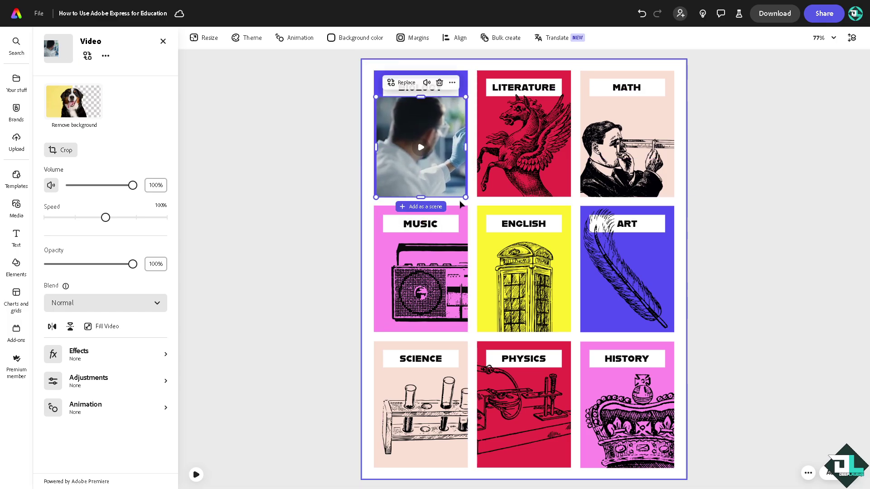
drag(466, 198, 462, 193)
drag(431, 158, 433, 157)
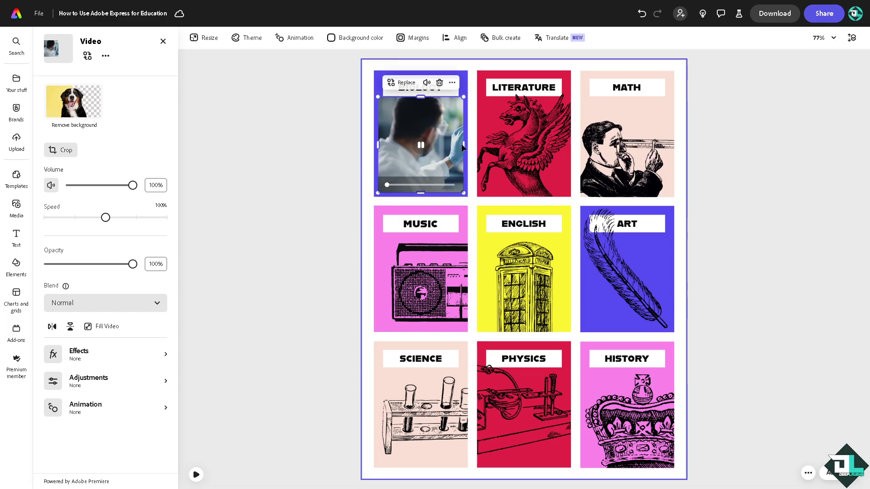
Step: Replace the Literature pegasus image with a bookshelf video from a 'Liter' search, fitted in the red panel
click(528, 148)
key(Delete)
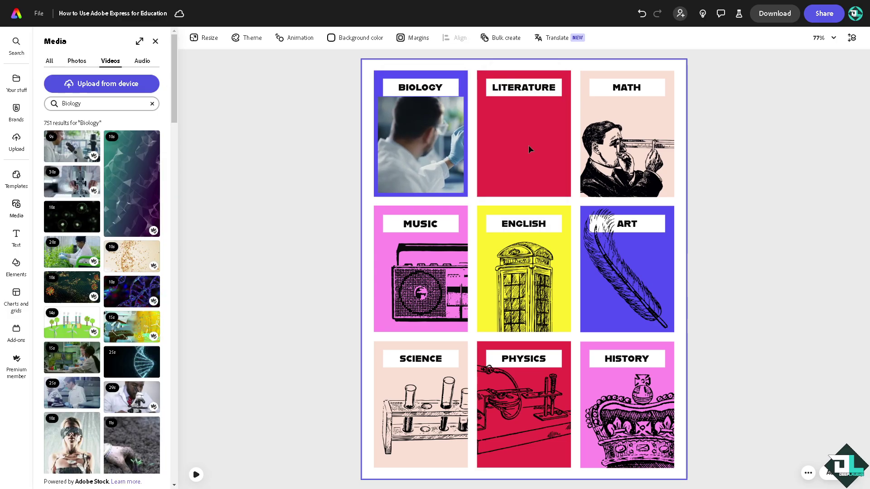
click(107, 105)
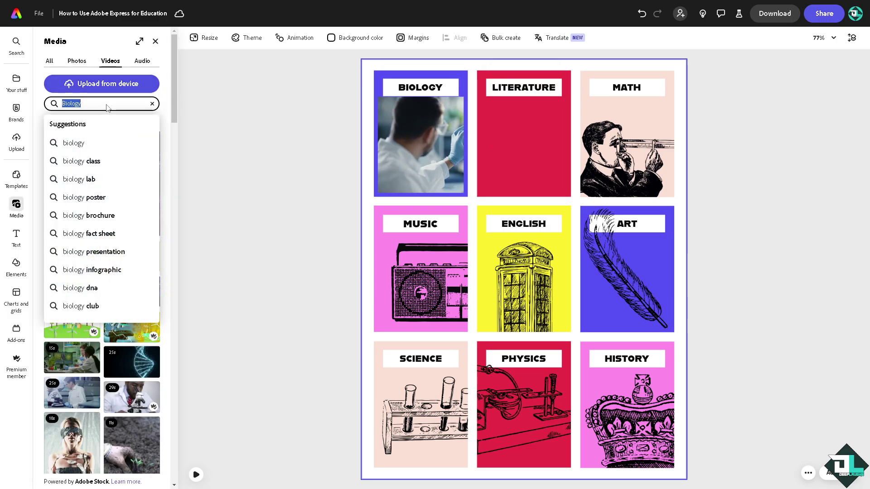
text(Liter)
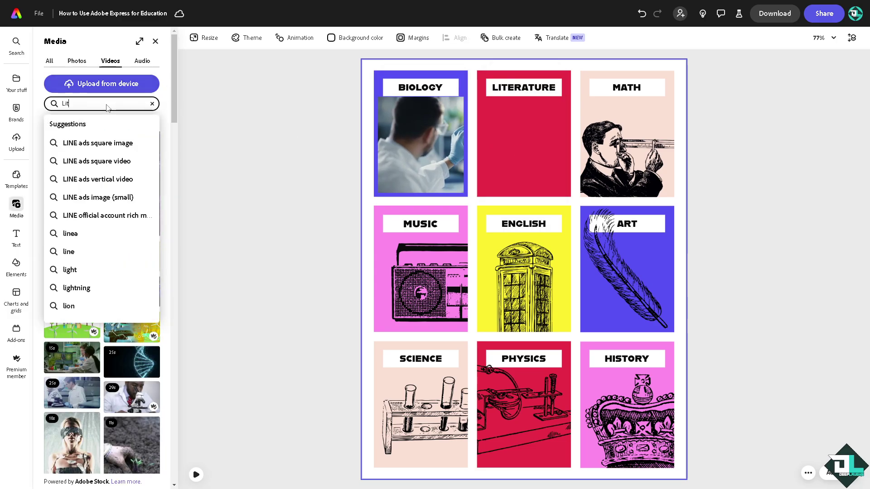
click(114, 143)
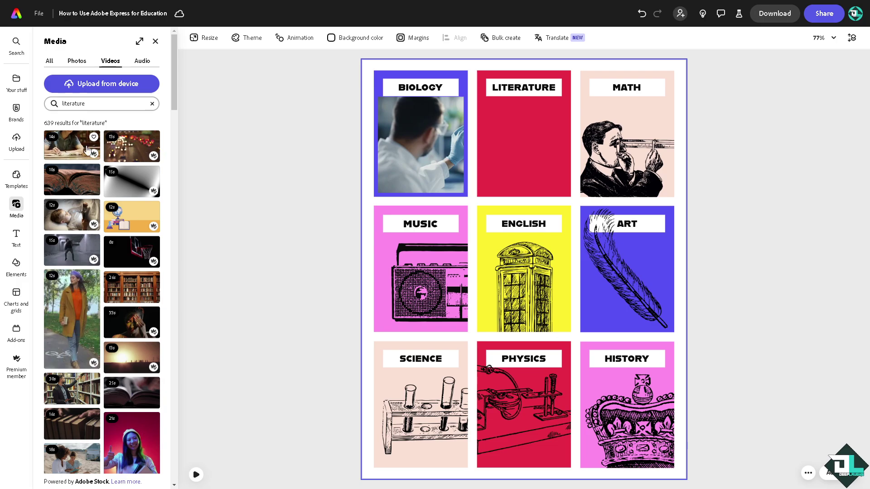
click(131, 287)
drag(541, 110, 476, 110)
drag(394, 106, 505, 136)
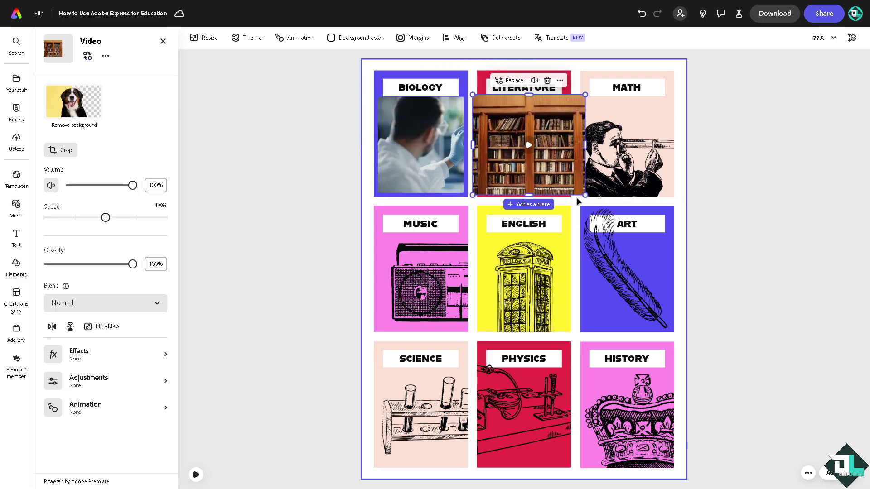
drag(580, 198, 551, 184)
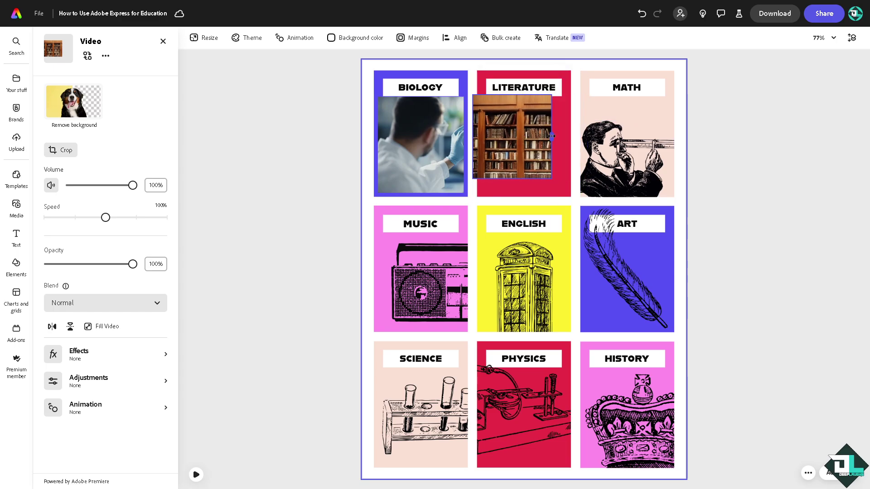
drag(505, 124, 517, 128)
Step: Replace the Math drawing with a chalkboard video from a 'MATH' search, sized to the panel
click(617, 136)
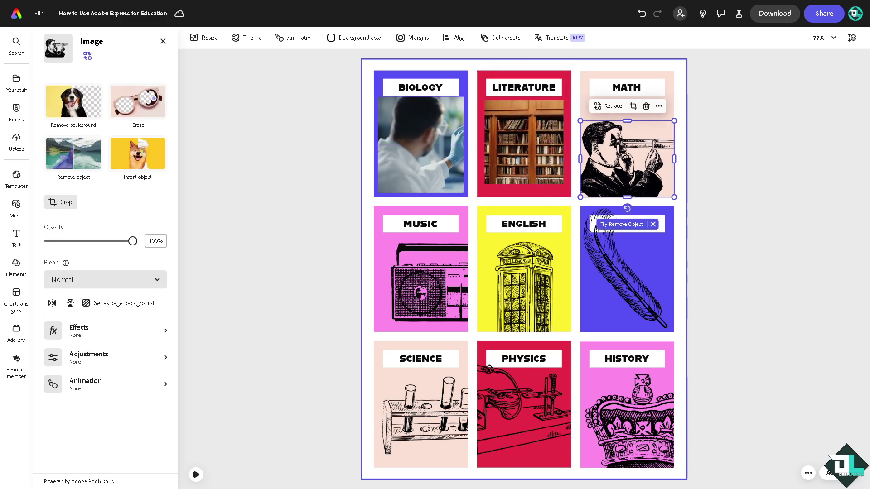
key(Delete)
click(100, 104)
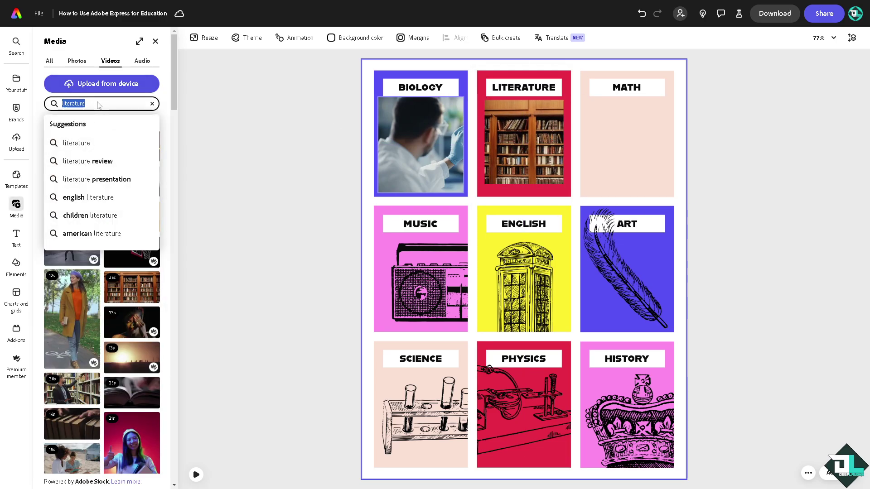
text(MATH)
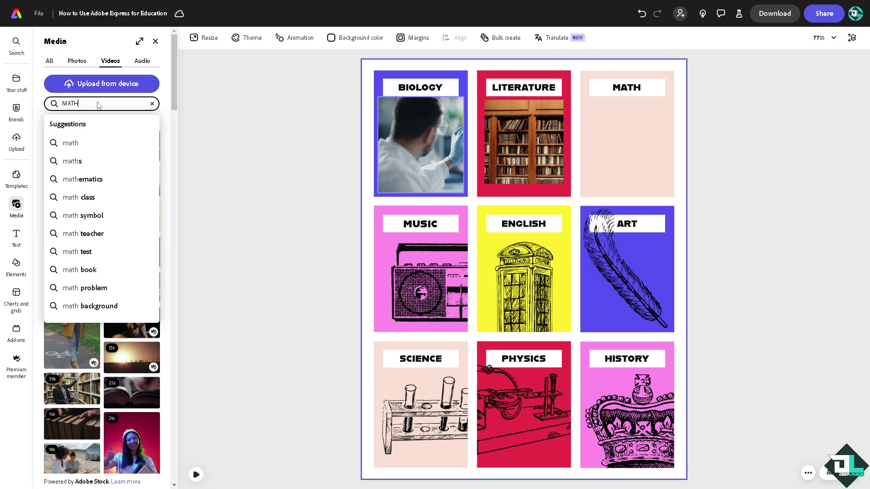
click(88, 142)
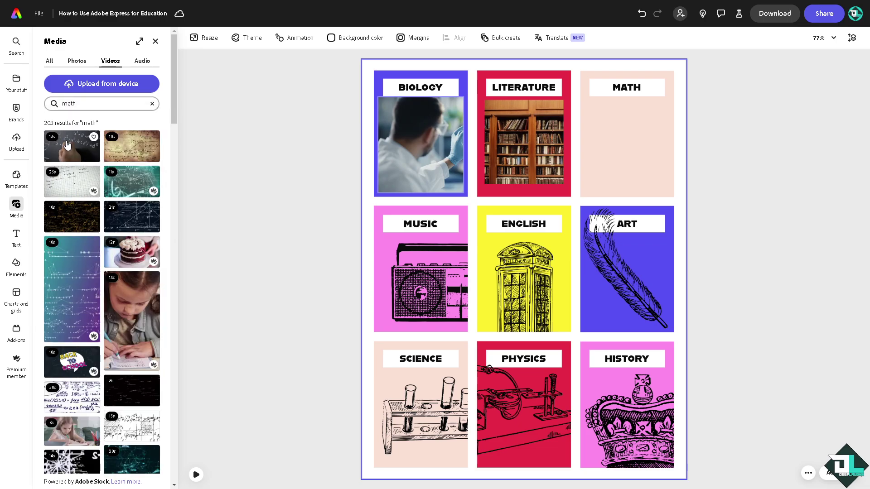
click(68, 145)
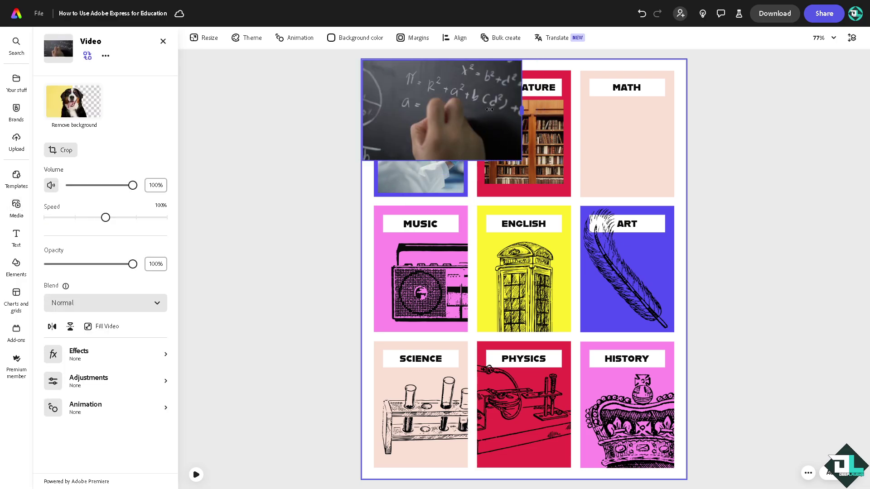
drag(411, 96, 634, 136)
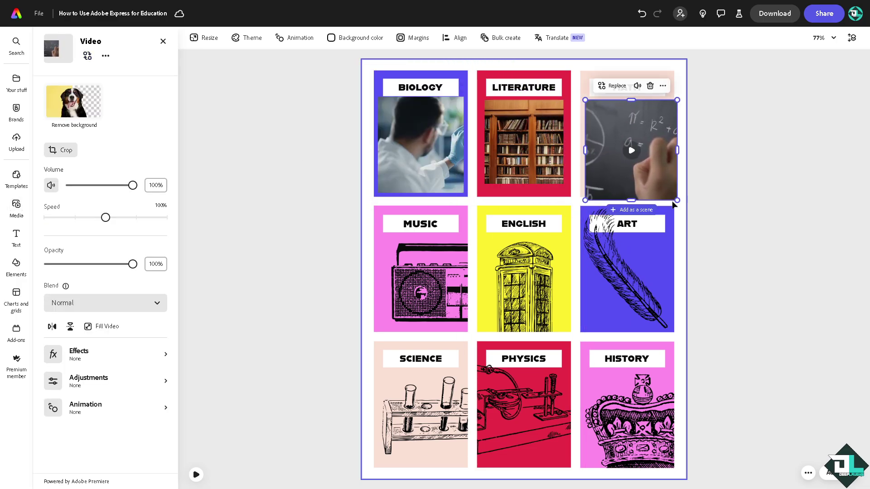
drag(678, 200, 668, 191)
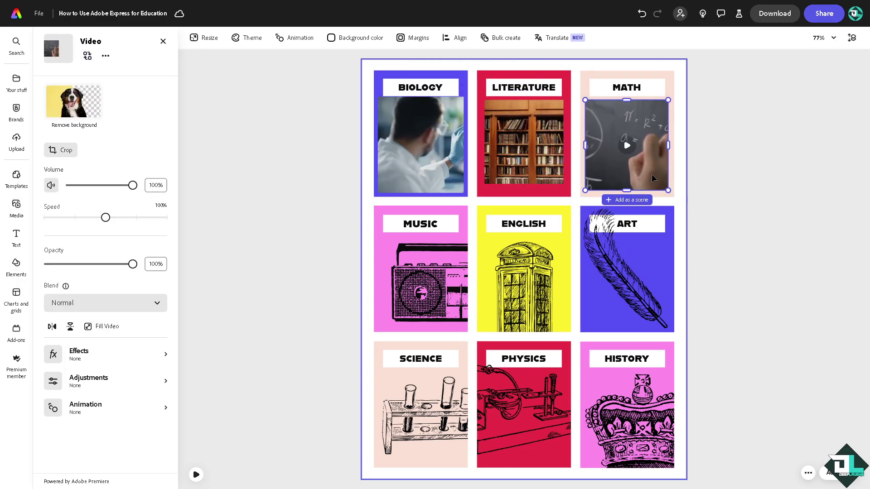
Step: Search videos for 'MUSIC' and fit the music-notes video inside the Music panel
click(426, 283)
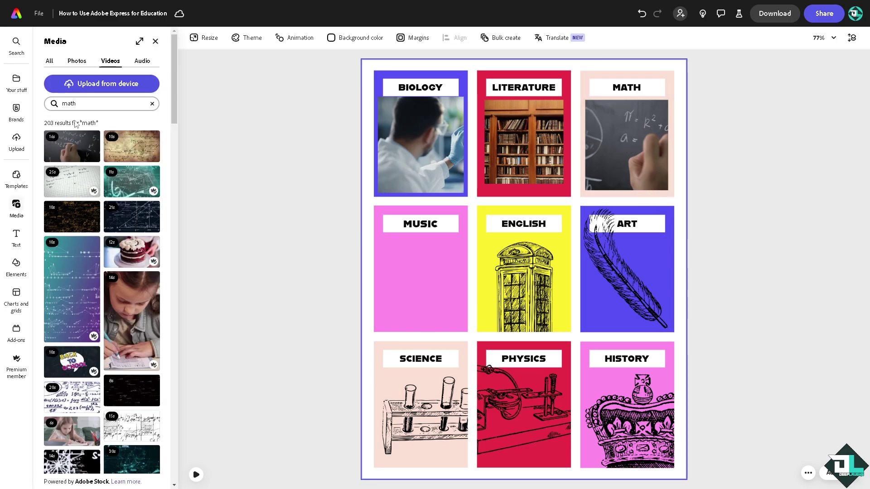
double_click(98, 103)
text(MUSIC)
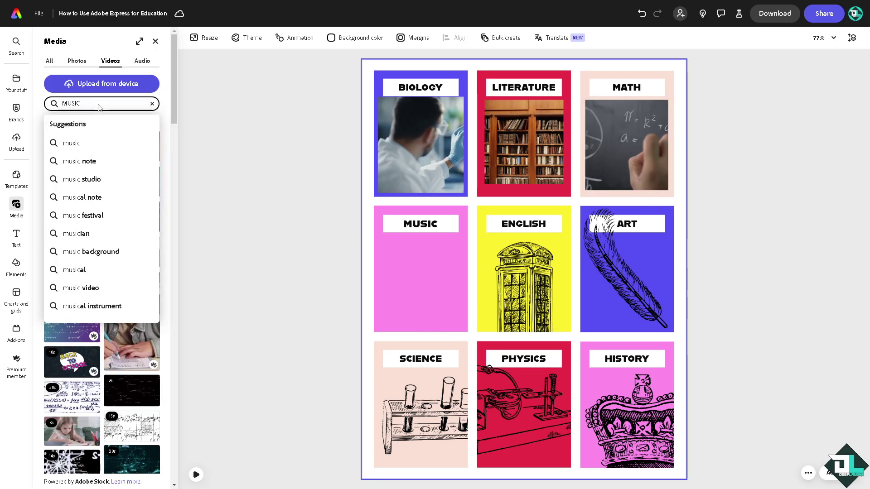
key(Return)
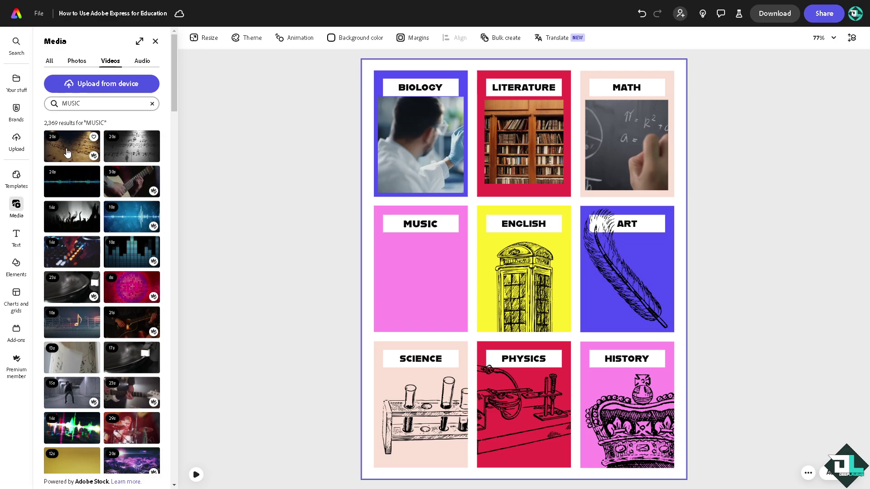
click(72, 322)
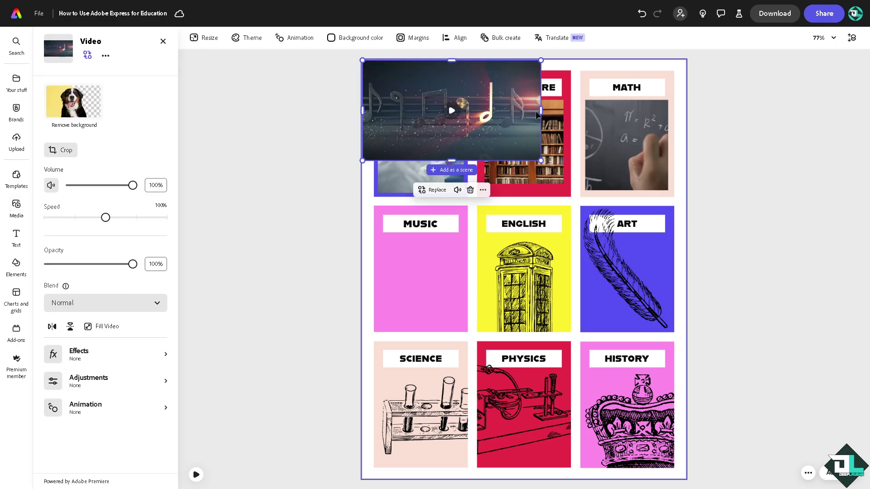
drag(536, 115, 457, 114)
drag(385, 104, 389, 278)
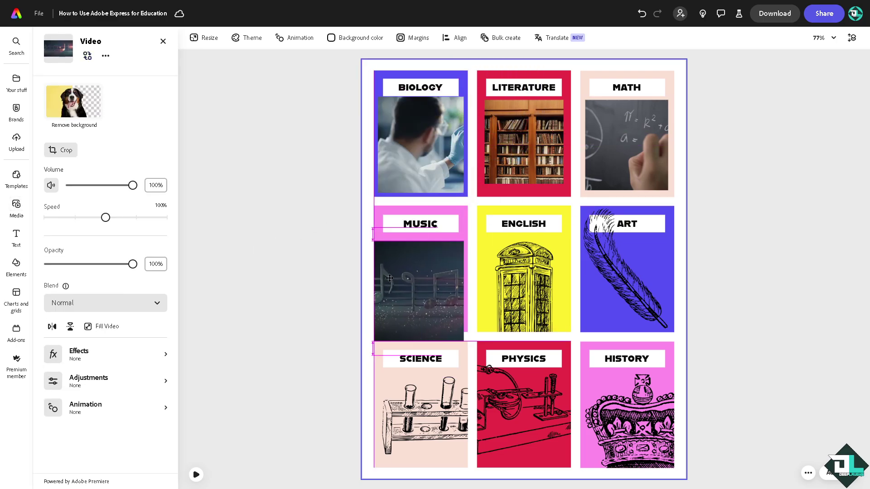
drag(464, 340, 463, 330)
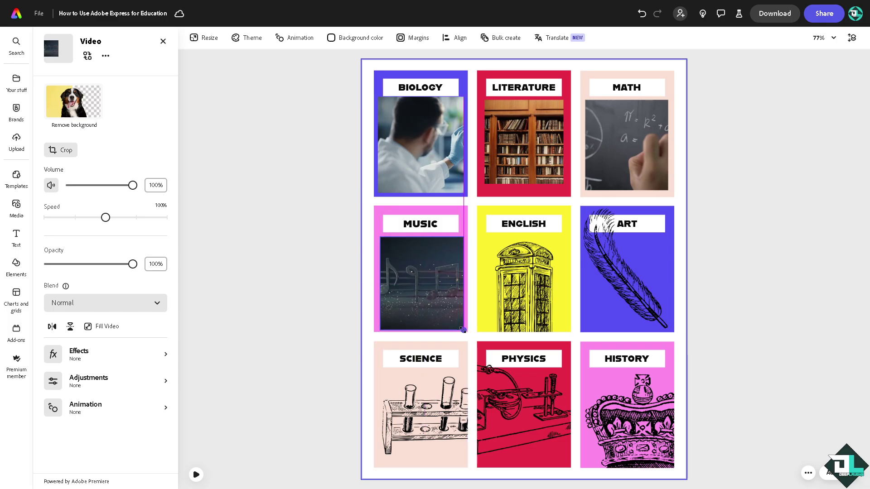
Step: Delete the telephone-box drawing from English and search stock videos for 'ENGLISH'
click(525, 283)
key(Delete)
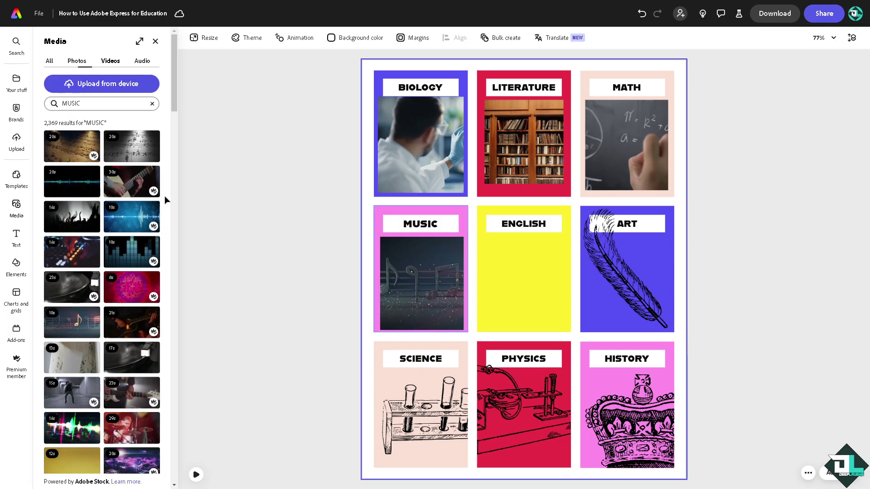
click(92, 104)
double_click(91, 105)
text(EN)
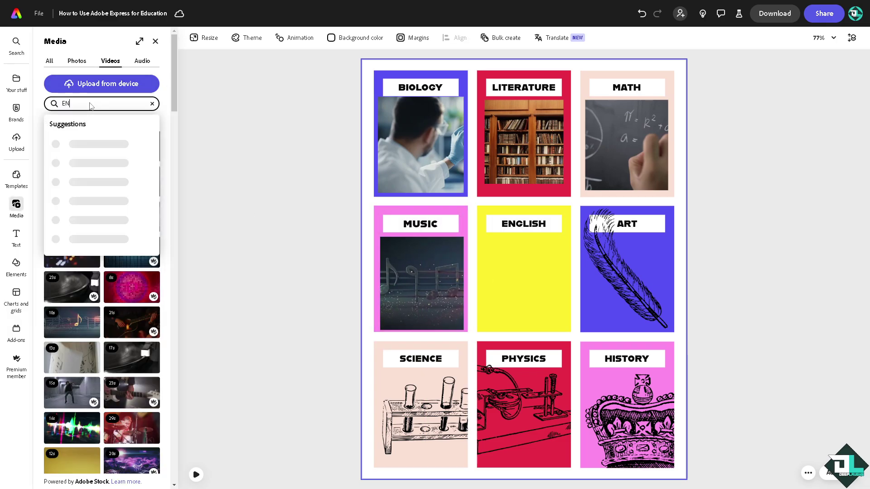
text(GLISH)
key(Return)
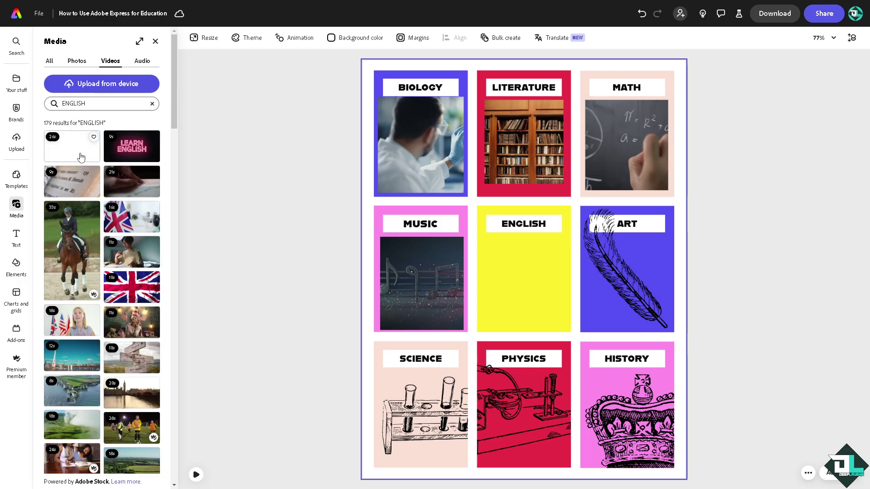
Step: Add the first English video and size it below the ENGLISH label in the yellow panel
click(81, 157)
drag(490, 126, 620, 261)
drag(664, 315, 585, 269)
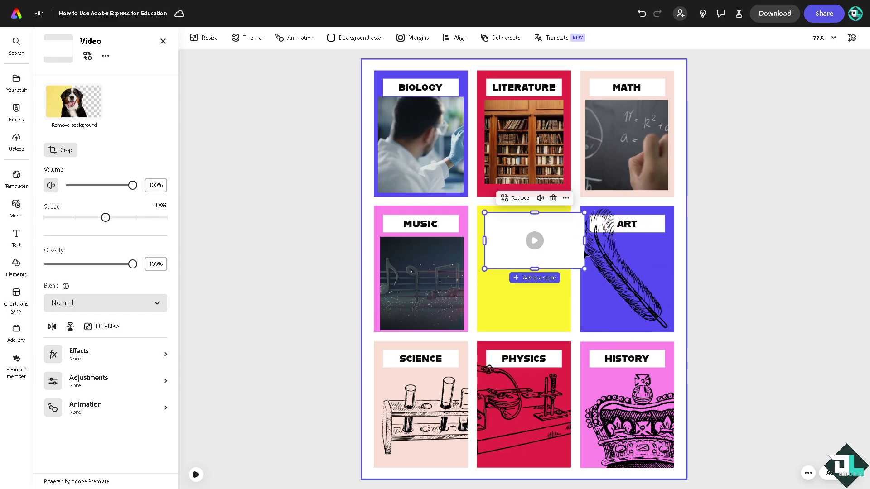
drag(575, 234, 529, 262)
drag(565, 298, 566, 323)
click(292, 206)
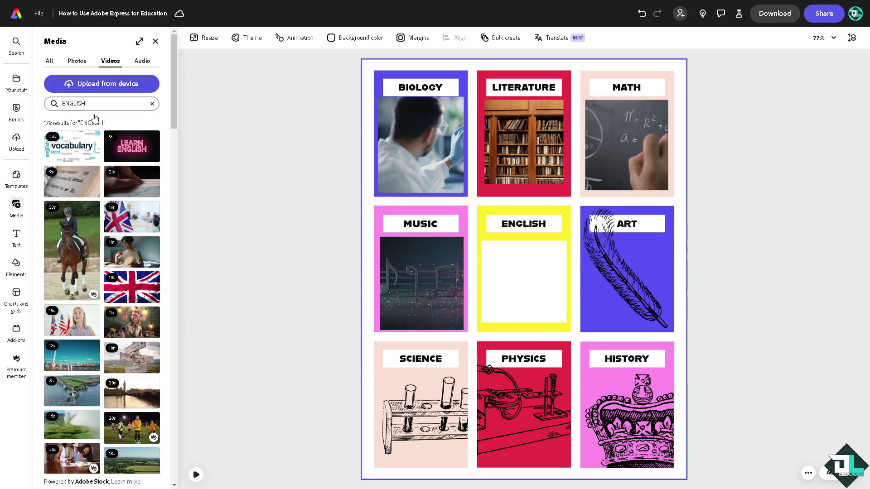
Step: Search videos for 'ART' and fit the spray-painting mural video inside the purple Art panel
double_click(100, 103)
text(ART)
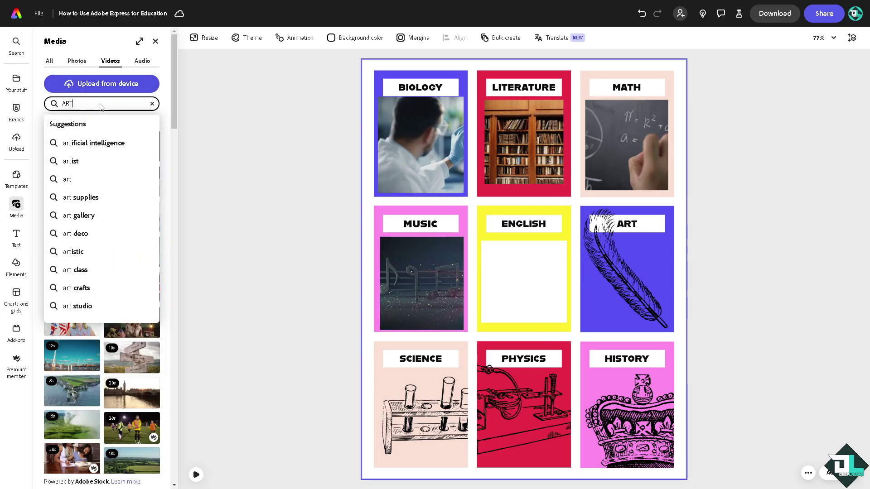
key(Return)
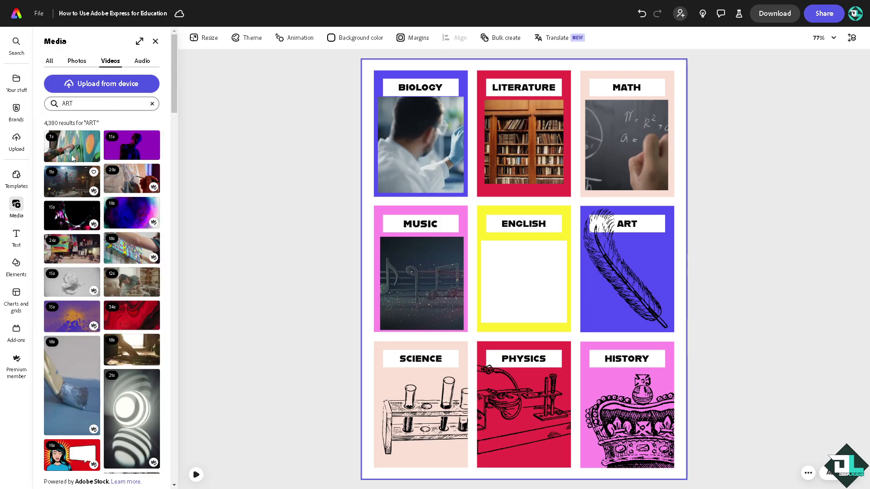
drag(73, 146, 682, 265)
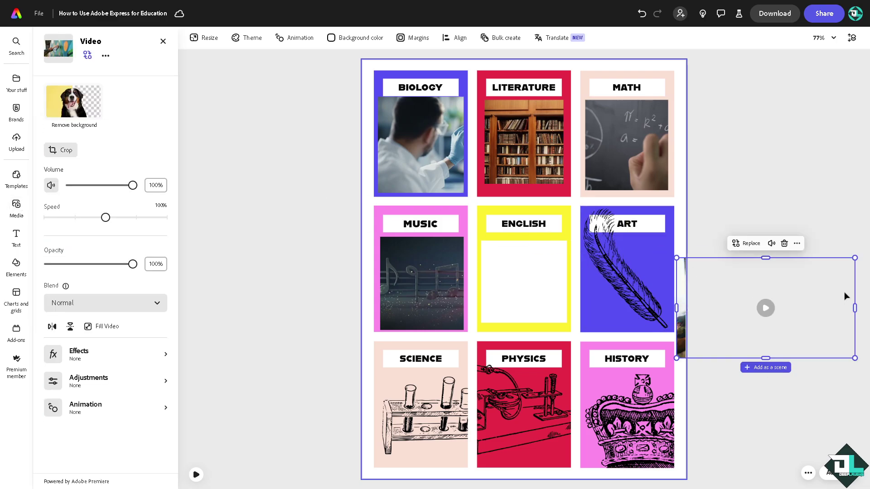
drag(790, 304, 652, 304)
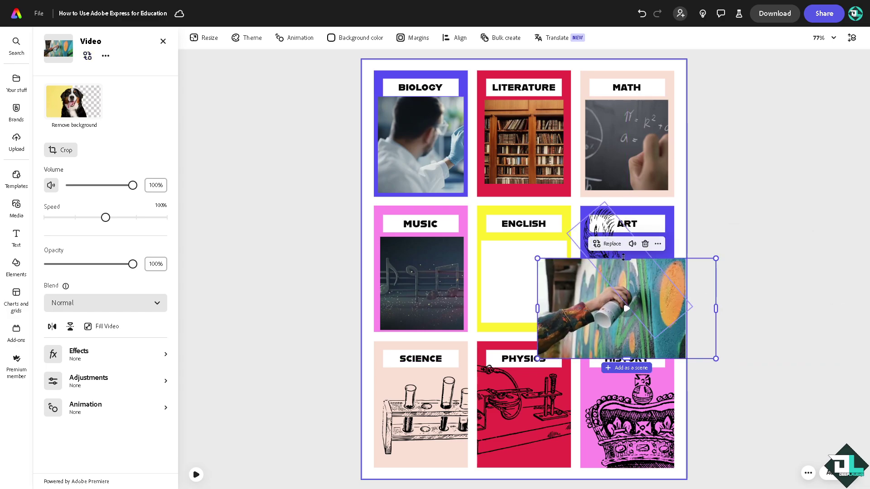
click(603, 243)
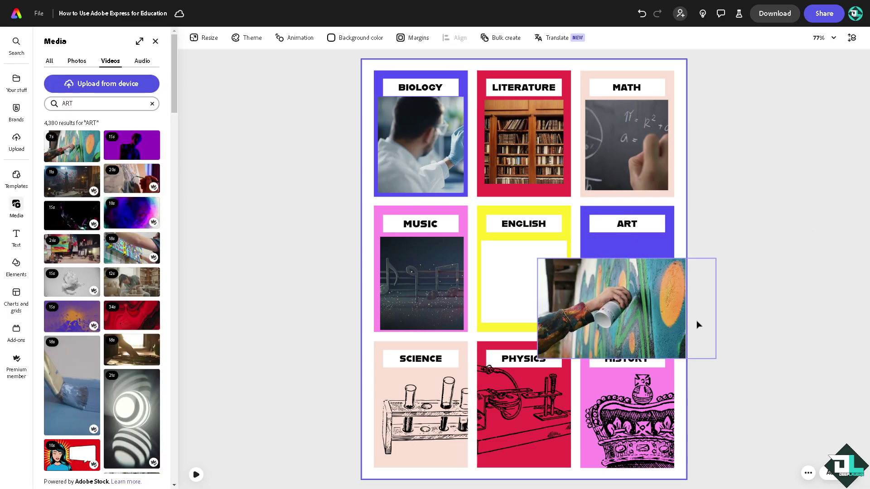
click(699, 322)
drag(697, 313, 655, 295)
drag(672, 342, 657, 323)
click(625, 282)
drag(630, 257, 634, 258)
Step: Delete the test-tube drawing from the Science panel
click(425, 416)
key(Delete)
click(16, 206)
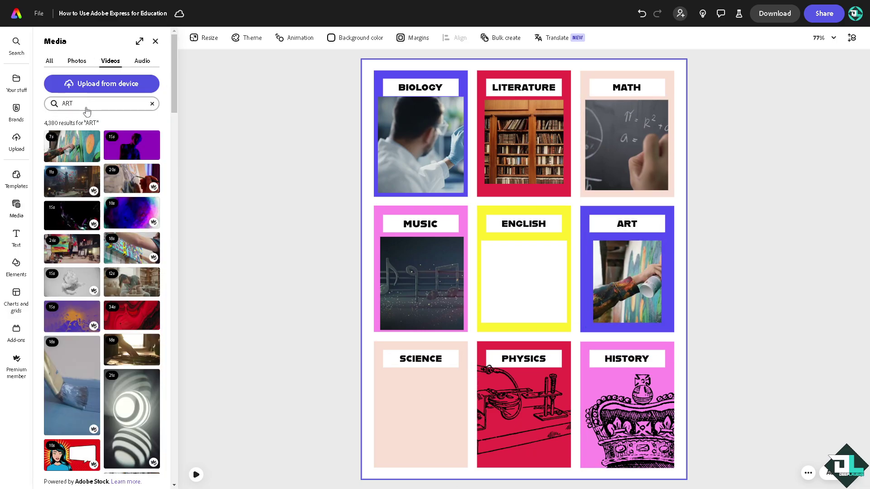
Step: Search videos for 'SCIENCE' and fit the DNA video inside the Science panel
click(89, 104)
text(SCIENCE)
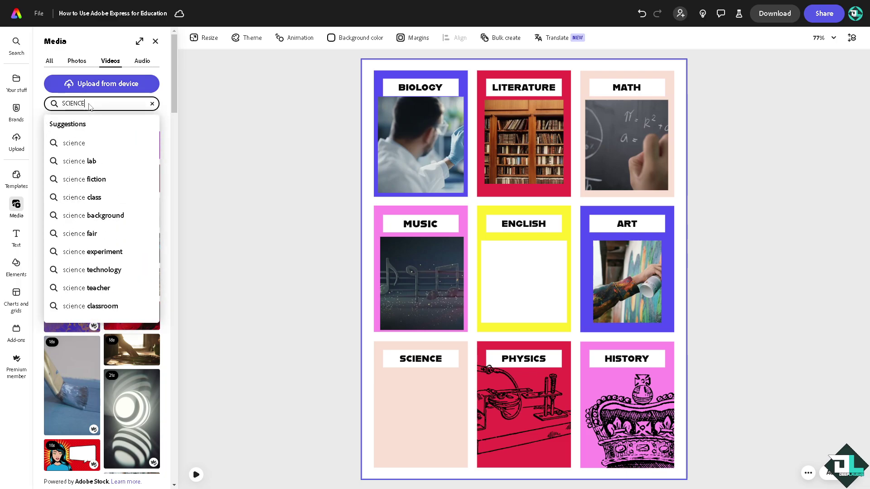
key(Return)
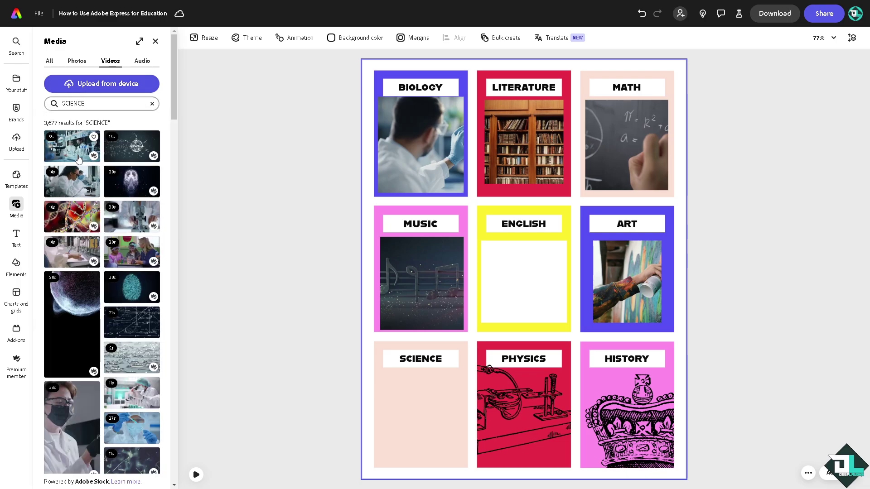
click(72, 217)
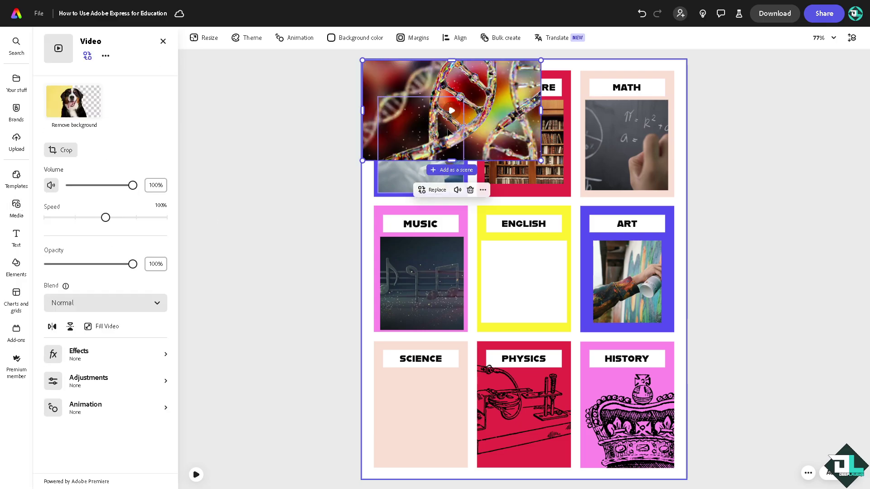
drag(477, 120, 503, 411)
drag(567, 350, 520, 376)
drag(522, 412, 468, 413)
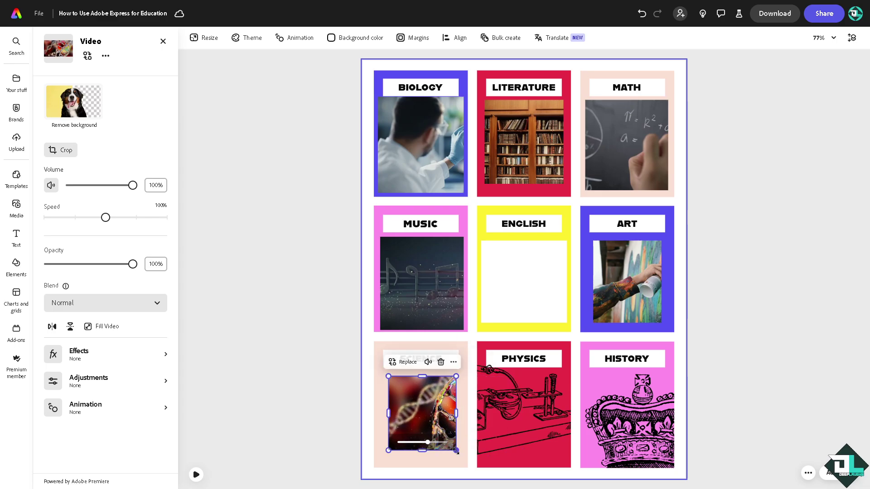
drag(428, 450, 428, 463)
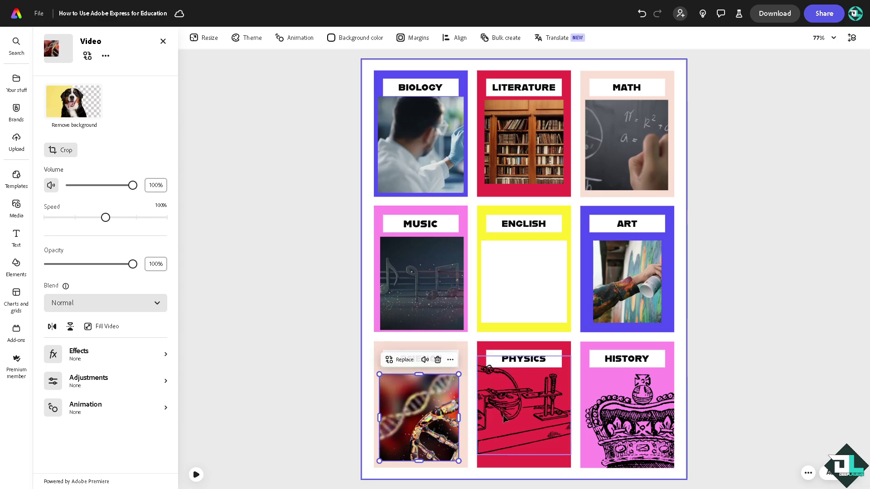
Step: Replace the Physics sketch with an energy-burst video from a 'PHYSICS' search
click(524, 407)
key(Delete)
double_click(106, 103)
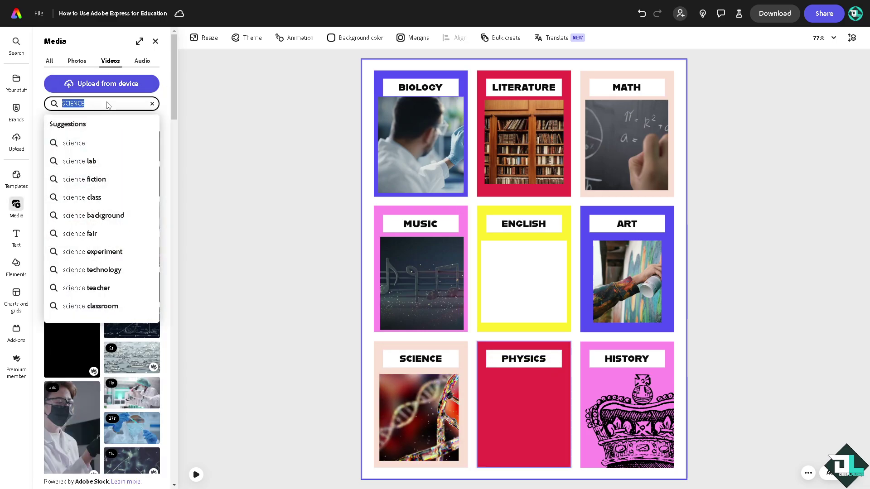
text(PHYSICS)
key(Return)
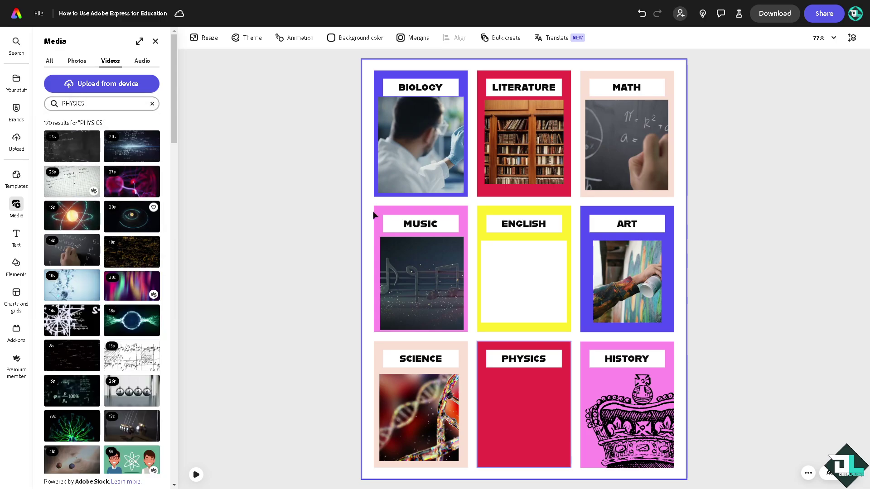
drag(374, 216, 580, 411)
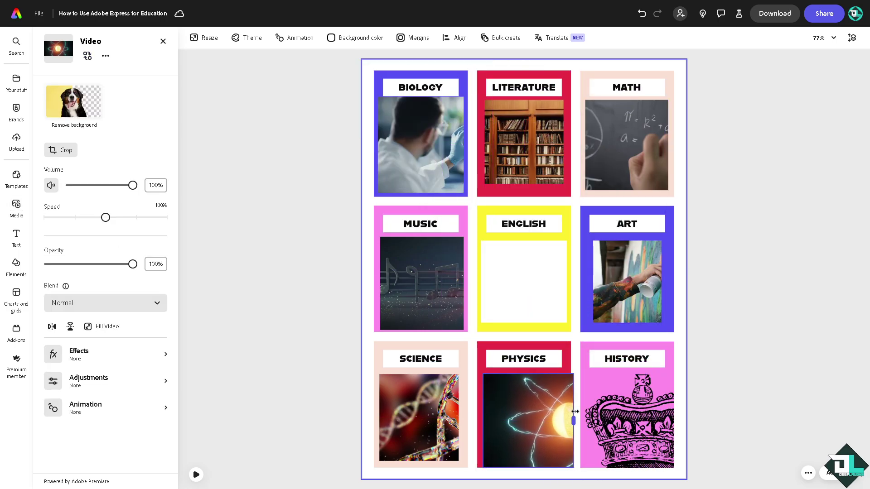
Step: Replace the History crown image with a wading-soldiers video from a 'HIS' search, filling the panel
click(666, 420)
key(Delete)
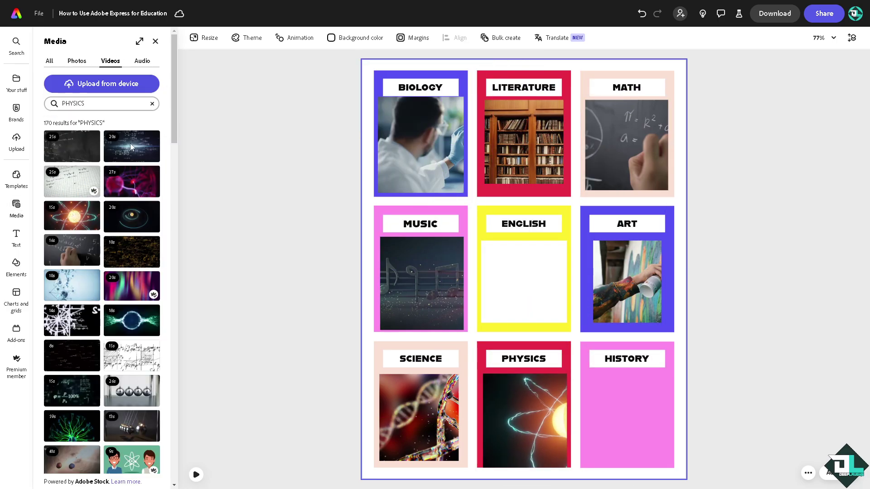
click(108, 106)
text(HIS)
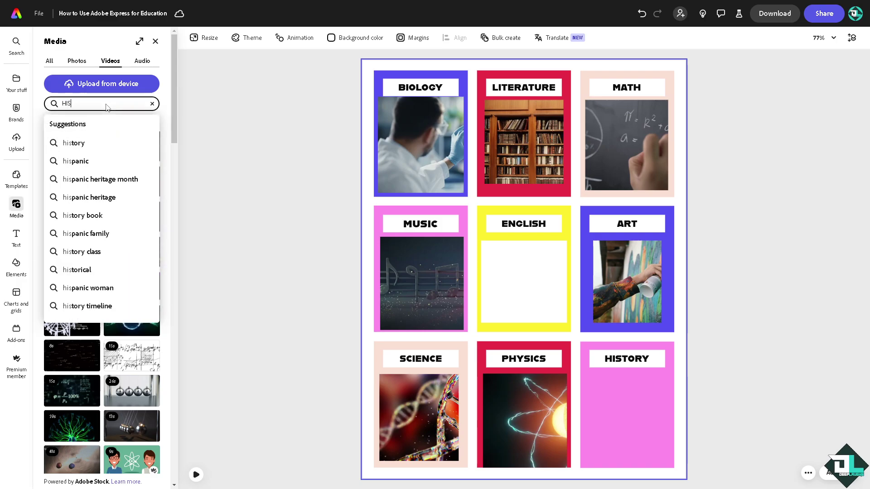
key(Return)
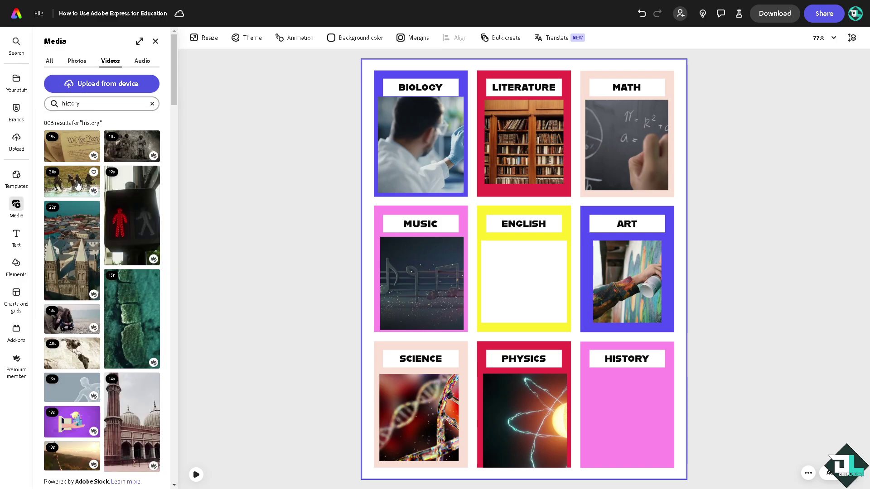
click(78, 184)
drag(483, 102, 619, 414)
drag(495, 419, 598, 420)
drag(650, 401, 640, 402)
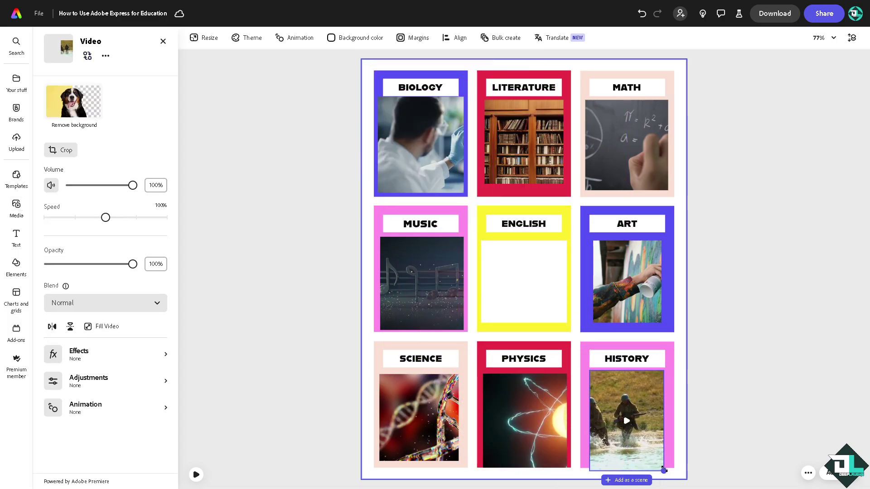
drag(664, 471, 656, 461)
drag(657, 416, 665, 416)
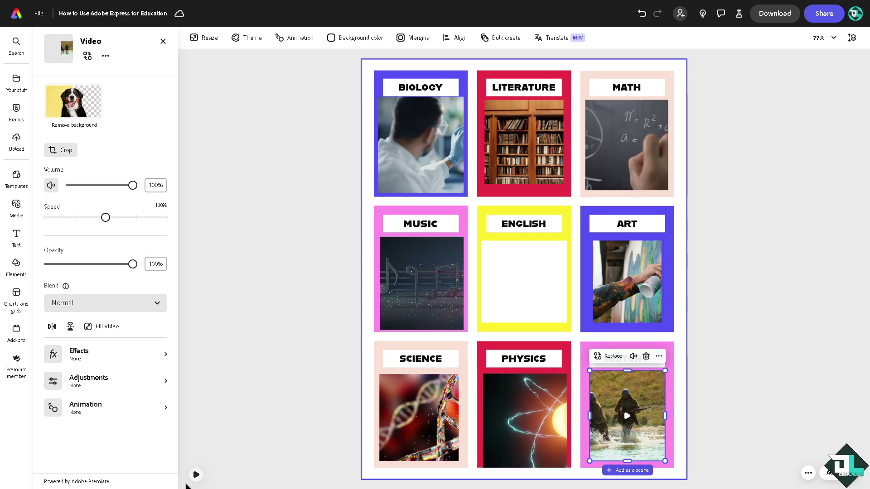
click(196, 476)
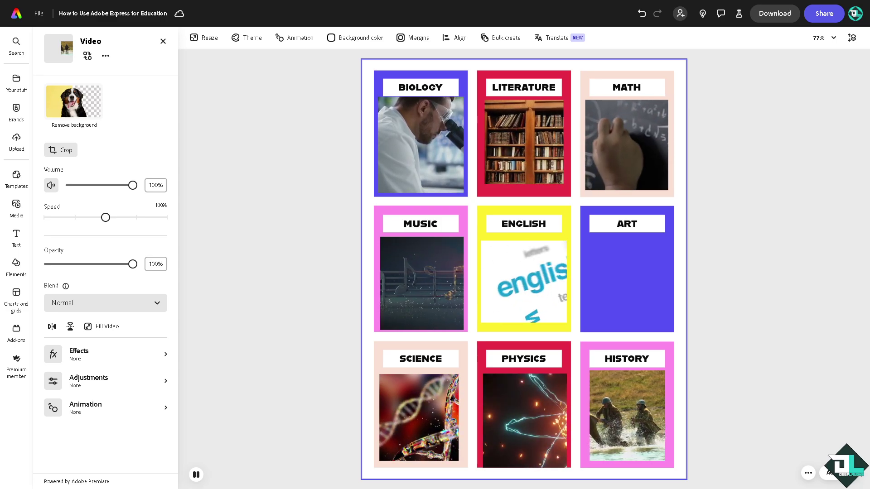
key(space)
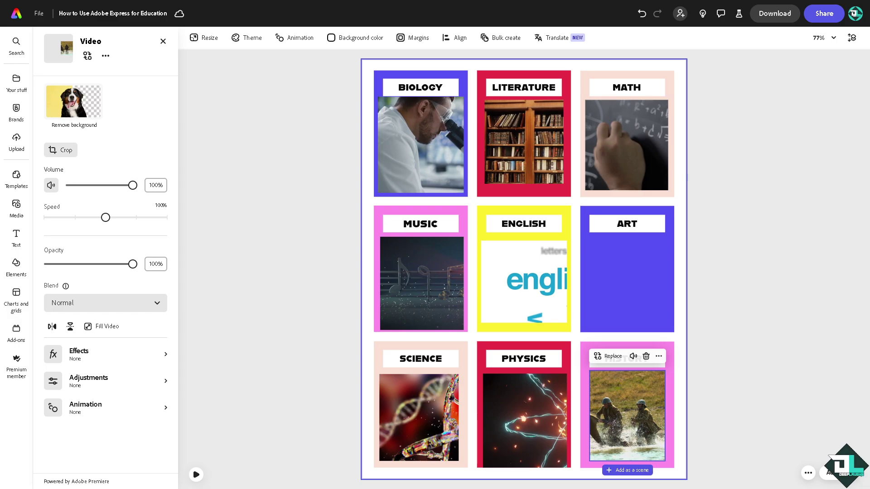
click(196, 474)
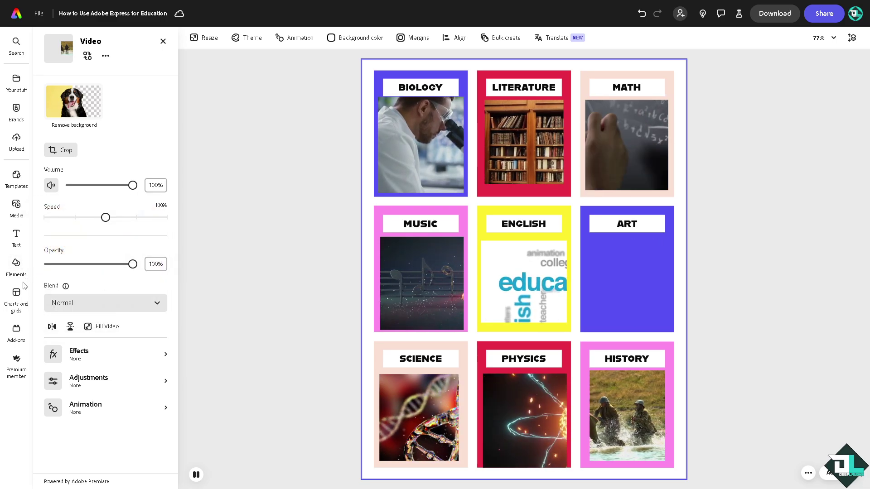
key(space)
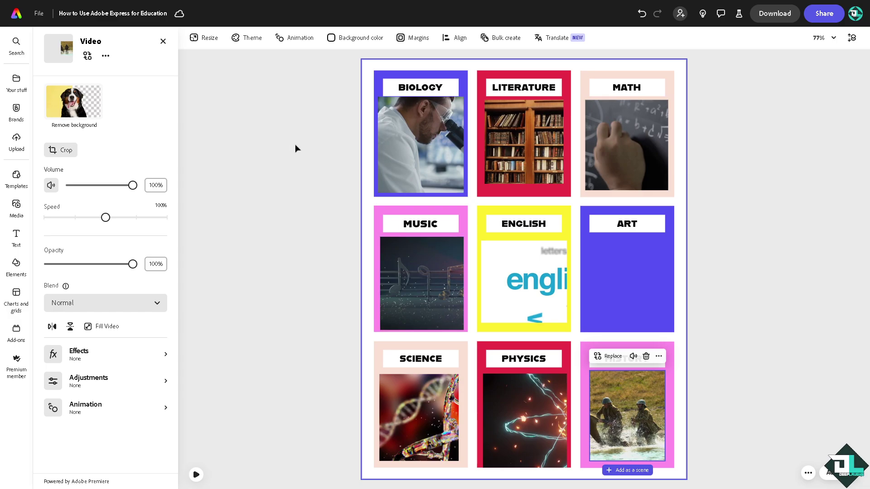
click(250, 137)
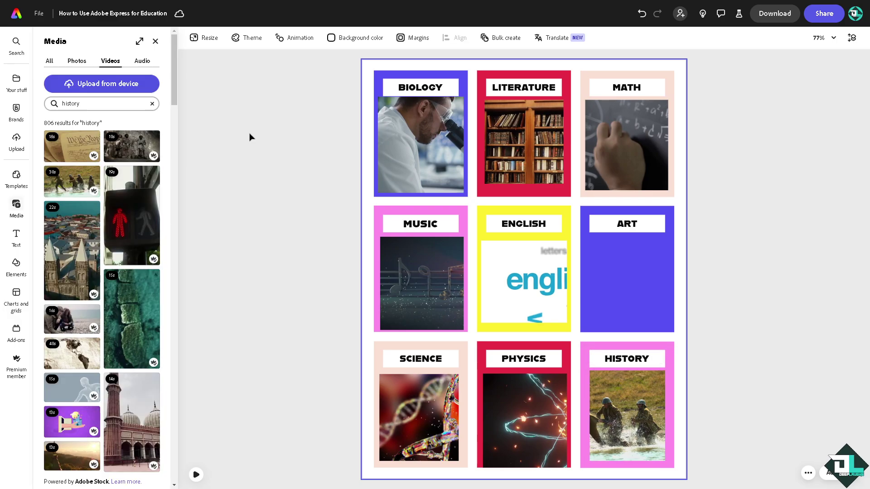
Step: Check the available download formats, keep PDF Standard, then bring up the Share options
click(156, 43)
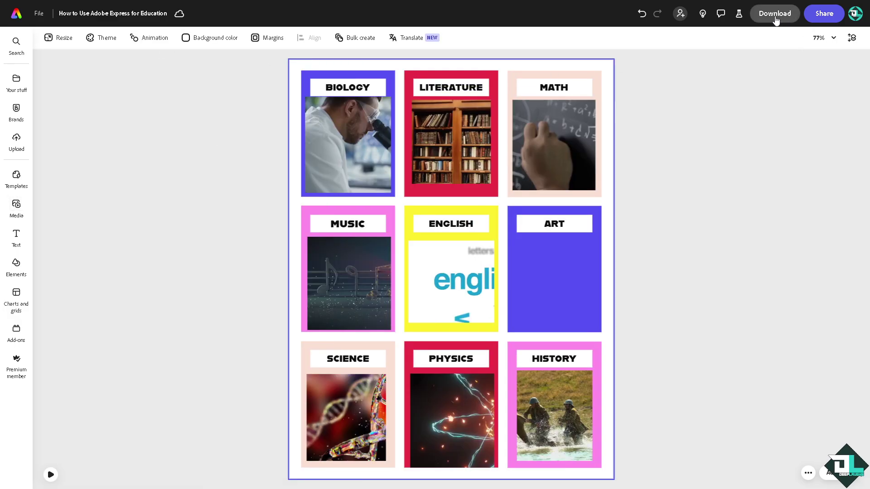
click(776, 14)
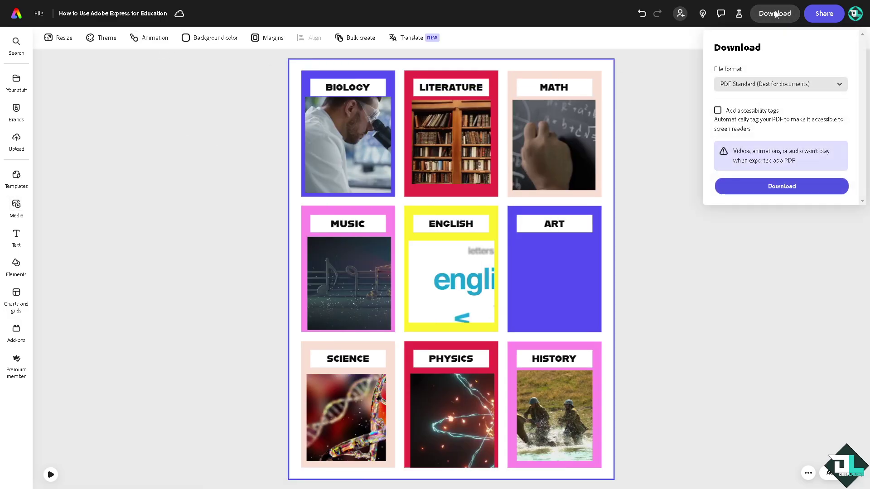
click(789, 85)
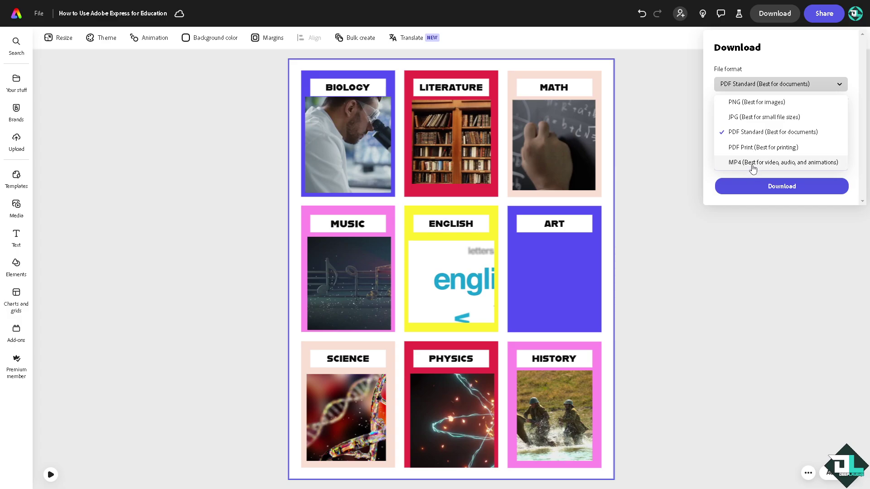
click(680, 132)
click(830, 17)
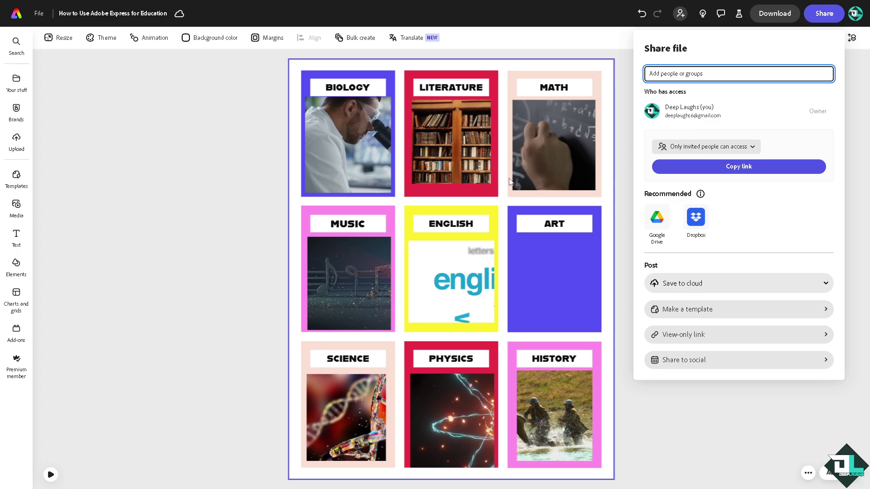
Step: Save the design as a template with the note 'How to Use Adobe Express for Education'
click(704, 313)
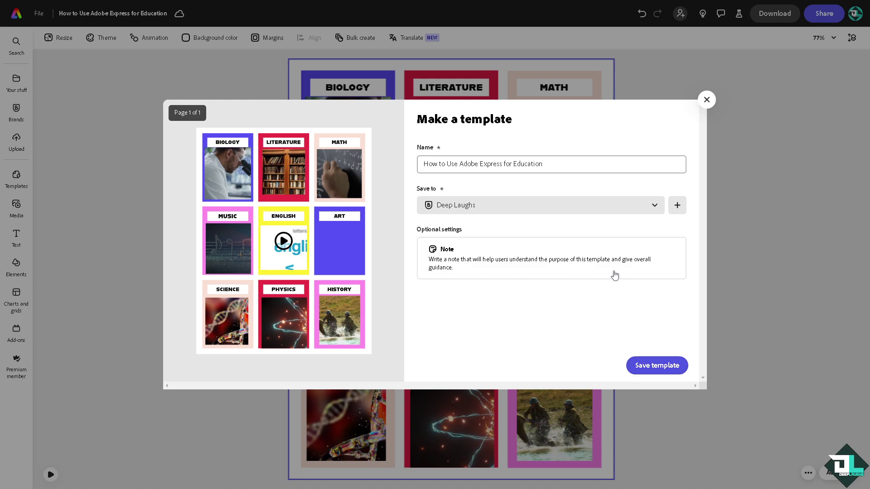
click(456, 258)
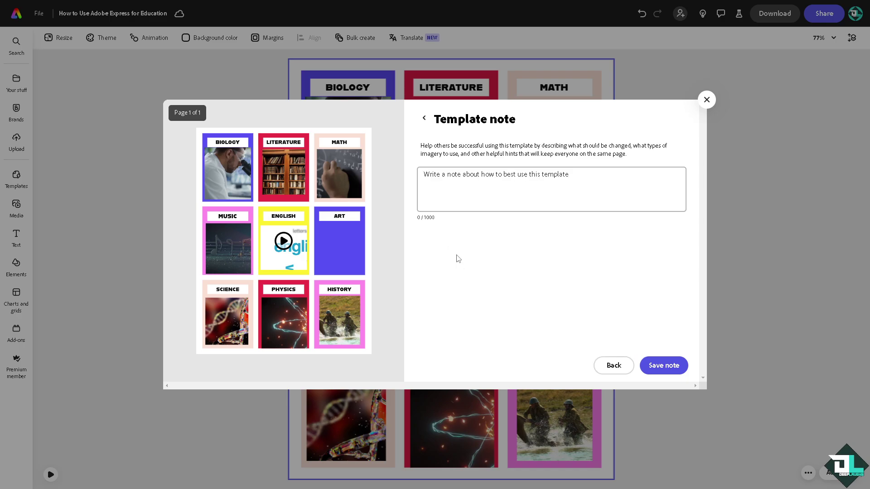
click(487, 185)
text(How to Use Adobe Express for Education)
key(ctrl+a)
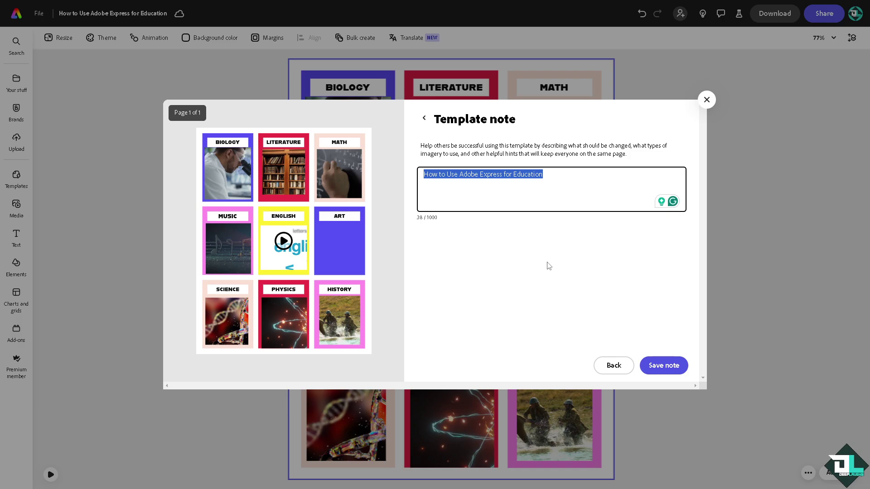
click(676, 377)
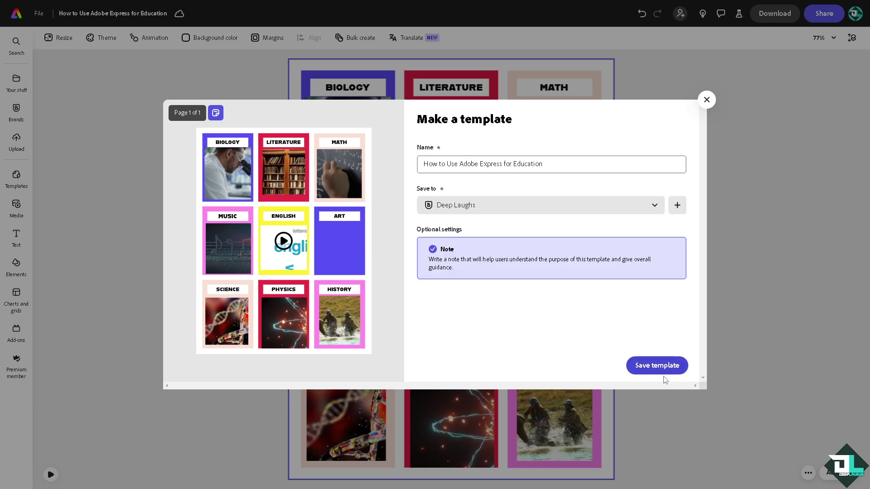
click(665, 366)
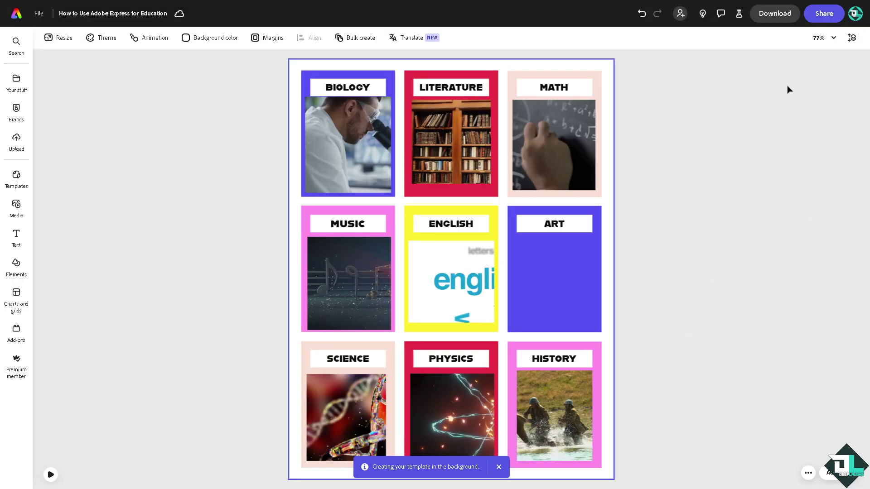
Step: Set link access to Anyone with the link with Can comment permission, then close sharing
click(824, 14)
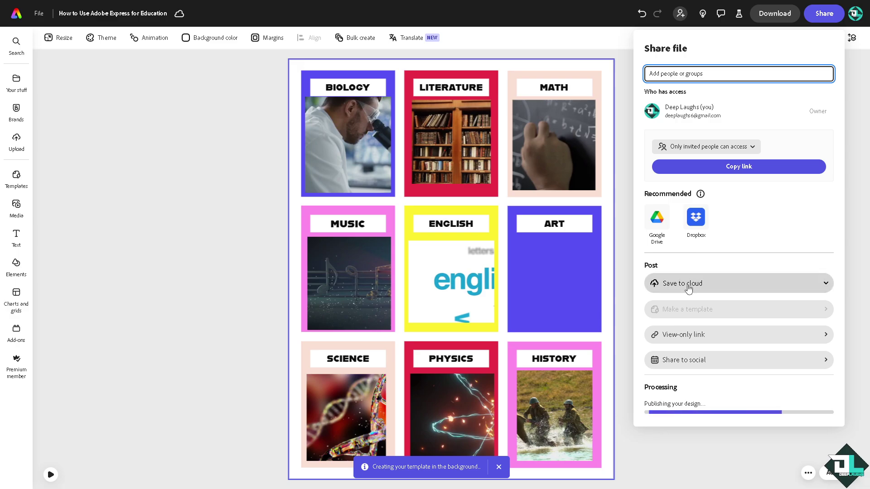
click(688, 285)
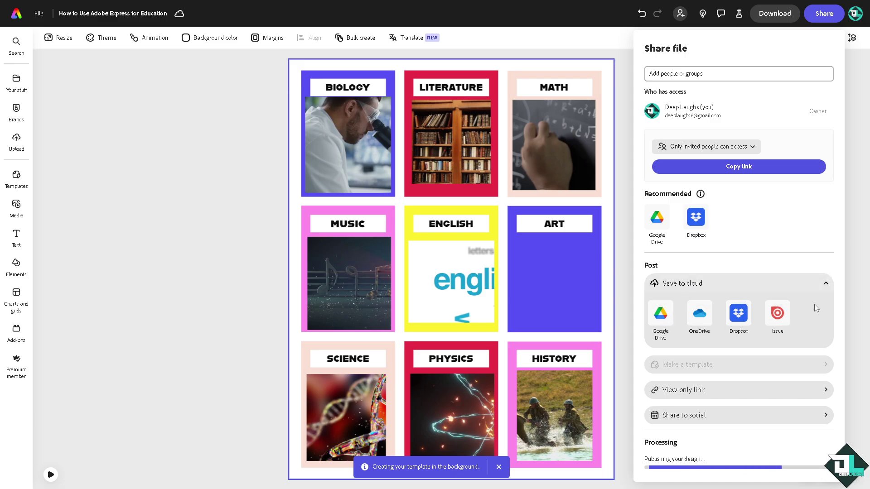
click(752, 147)
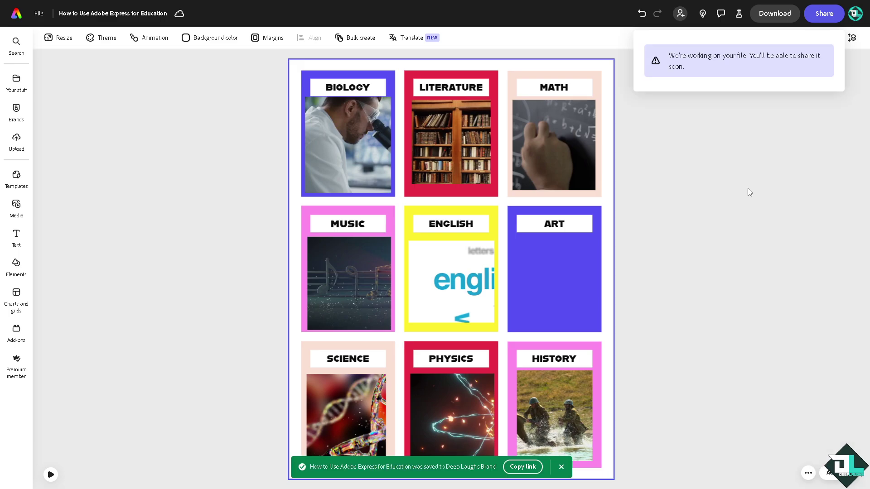
click(739, 148)
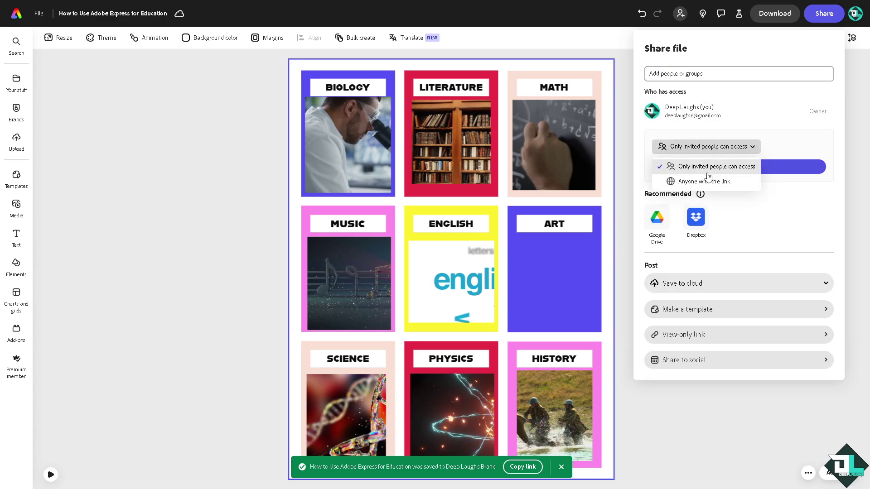
click(712, 182)
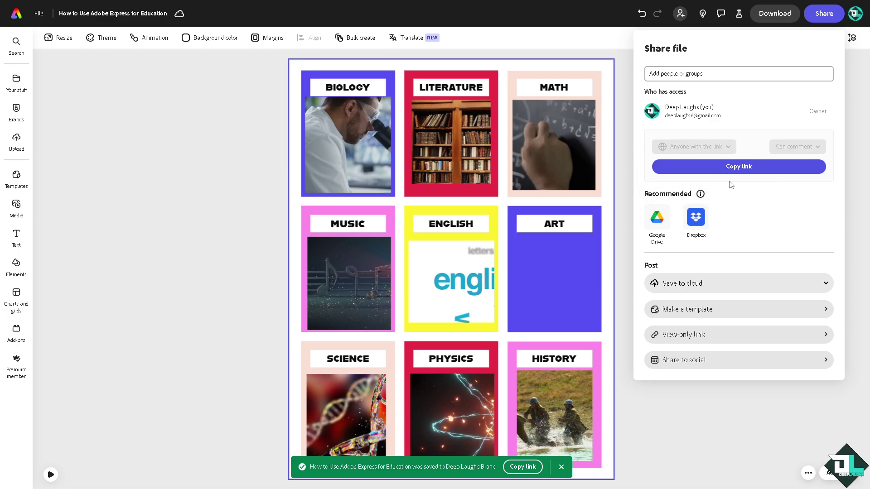
click(799, 152)
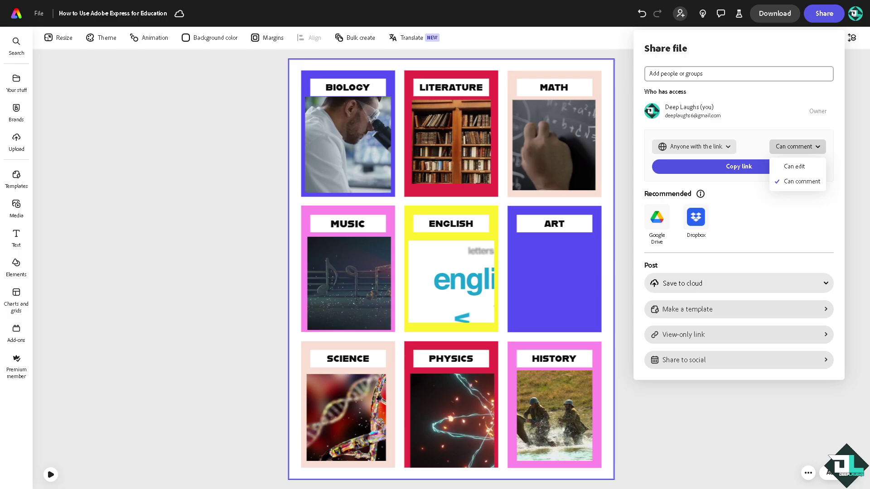
click(205, 140)
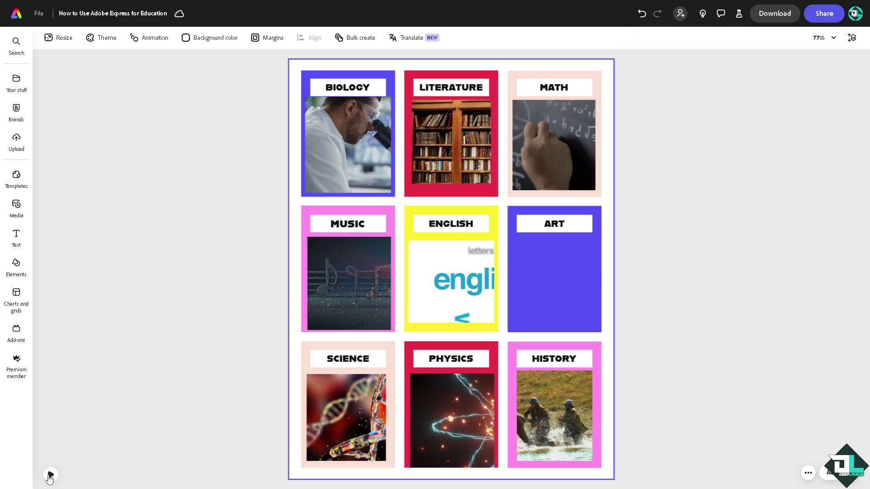
click(50, 474)
click(50, 474)
click(51, 474)
click(50, 475)
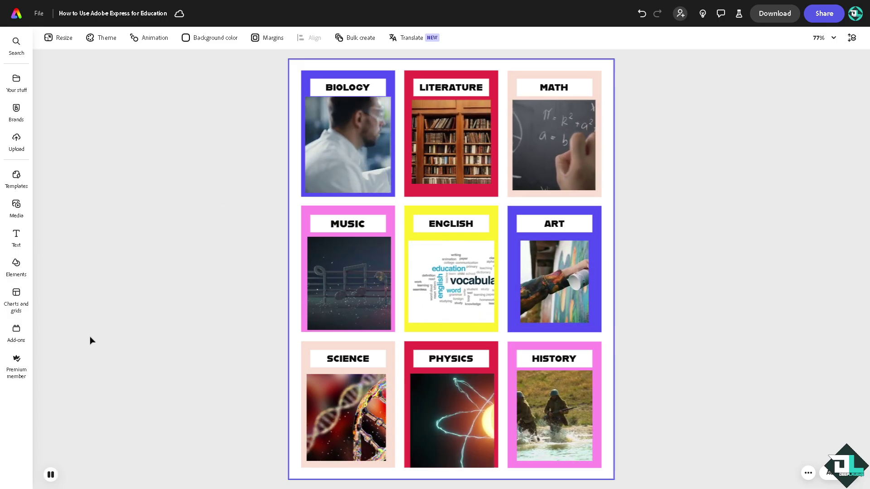